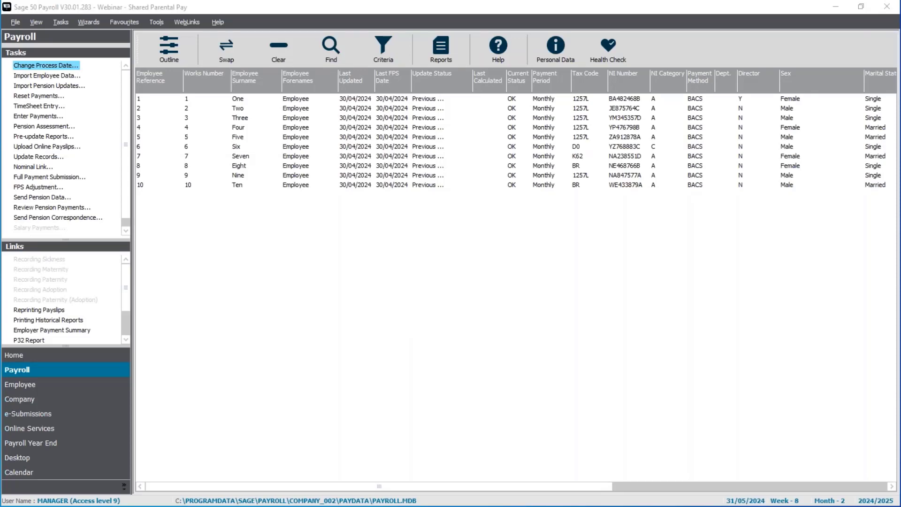
Switch to the Shared Parental Leave forms document in Word and review the completed maternity curtailment details in Form 1 through to Form 3
key(alt+Tab)
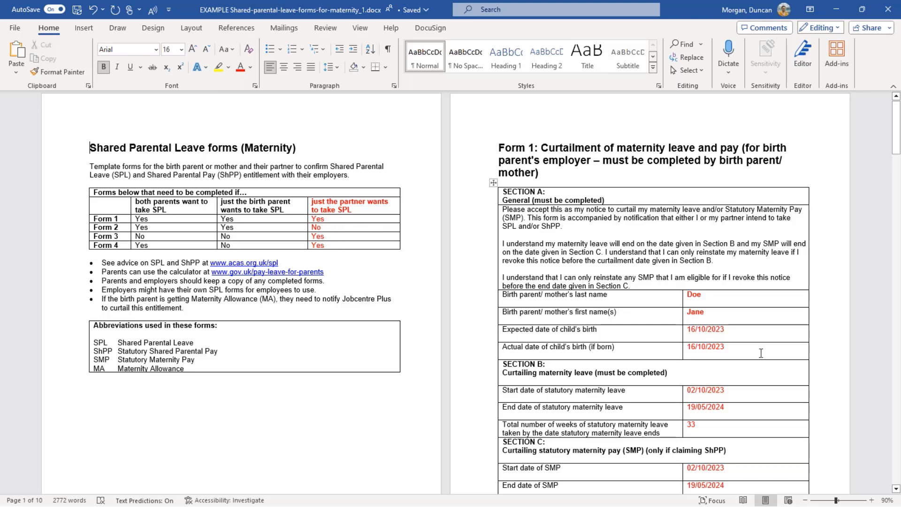
scroll(690, 211, down, 2)
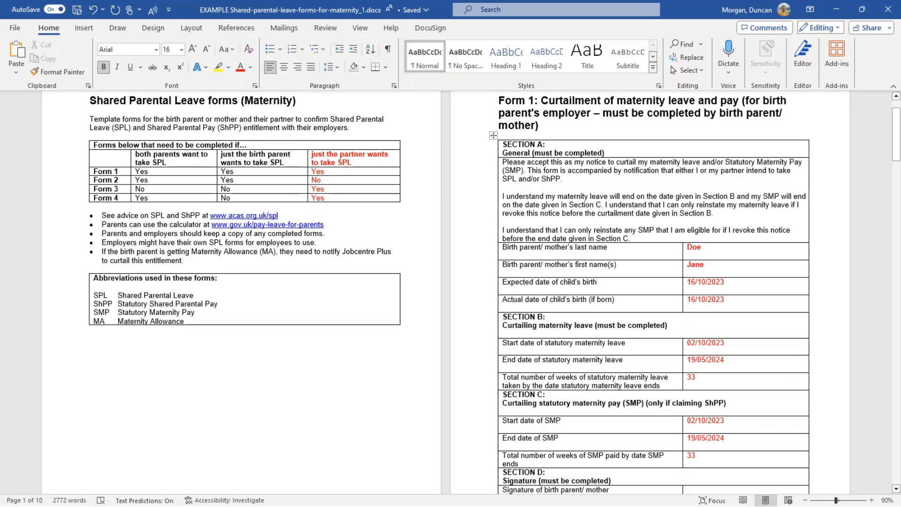
scroll(745, 285, down, 1)
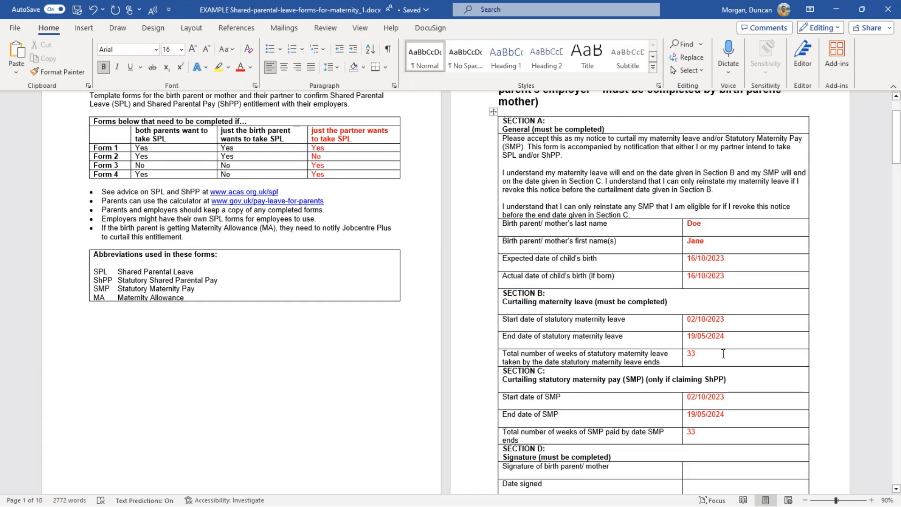
scroll(723, 354, down, 2)
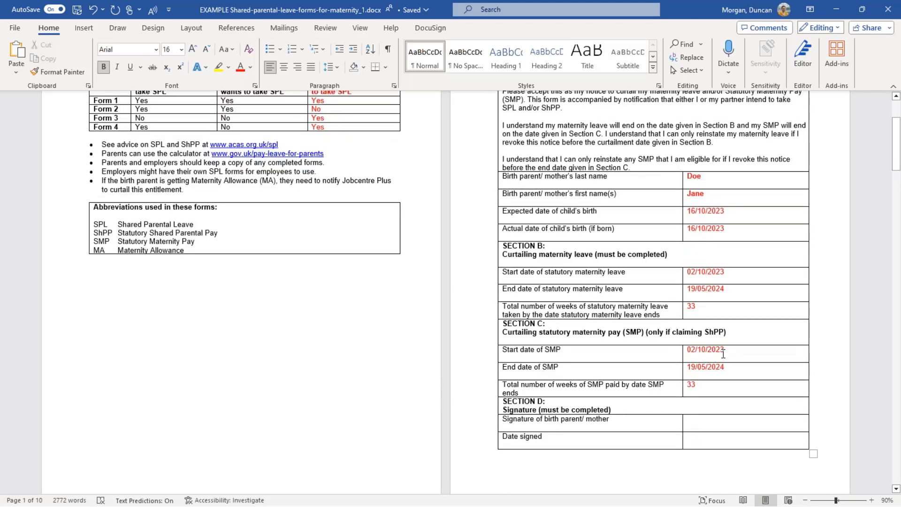
scroll(723, 393, up, 5)
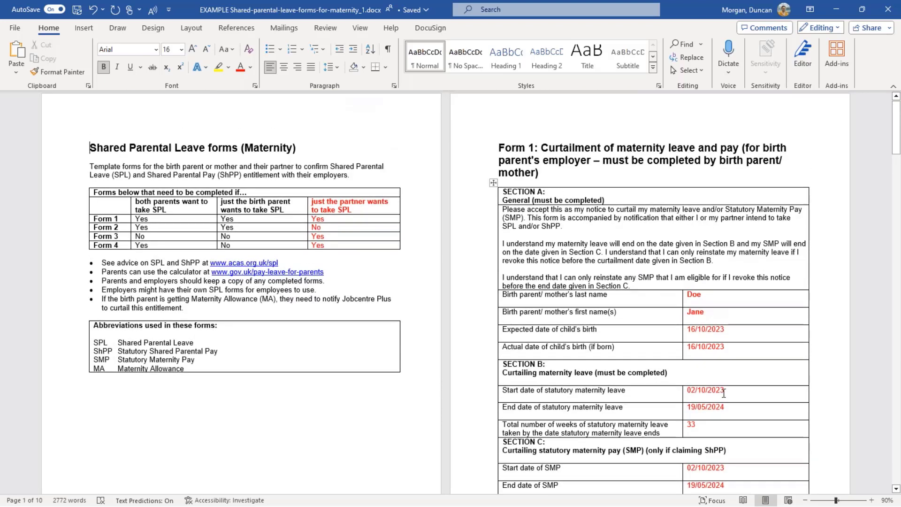
scroll(723, 393, down, 9)
scroll(723, 393, down, 15)
scroll(723, 393, down, 20)
scroll(726, 393, down, 4)
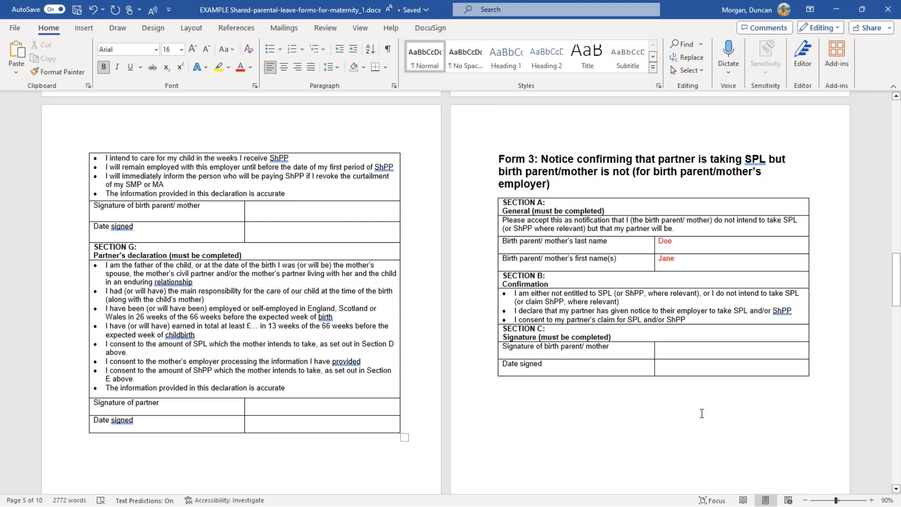
Review Form 4, the partner's notification of intending to take SPL, including the leave plans, ShPP amounts and declarations
scroll(701, 413, down, 20)
scroll(701, 413, down, 5)
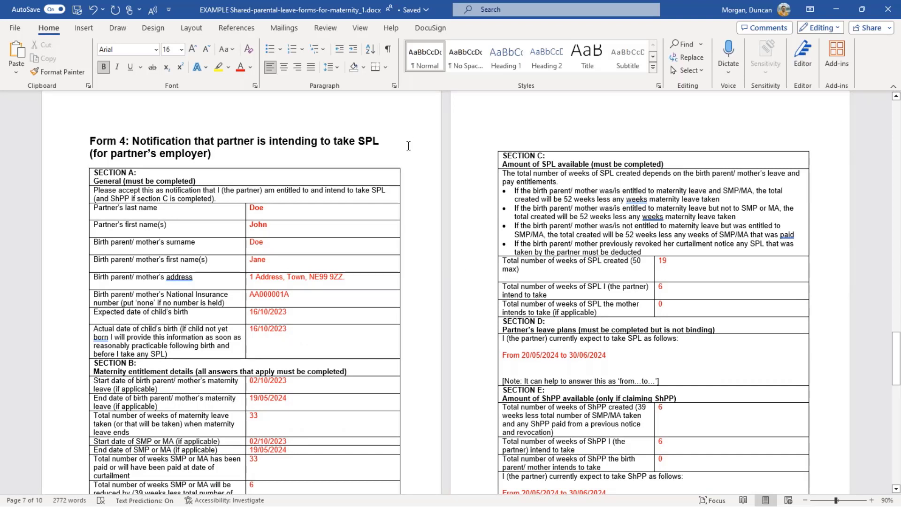
scroll(408, 146, down, 2)
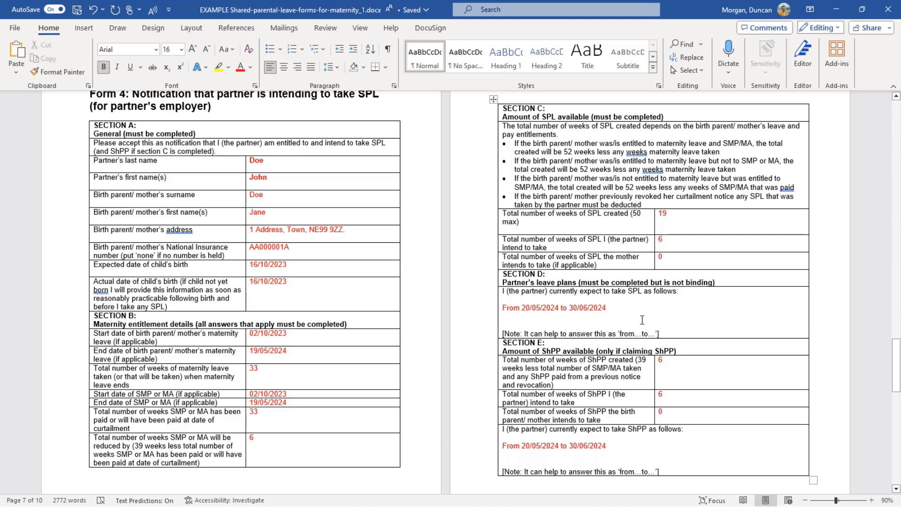
scroll(641, 319, down, 1)
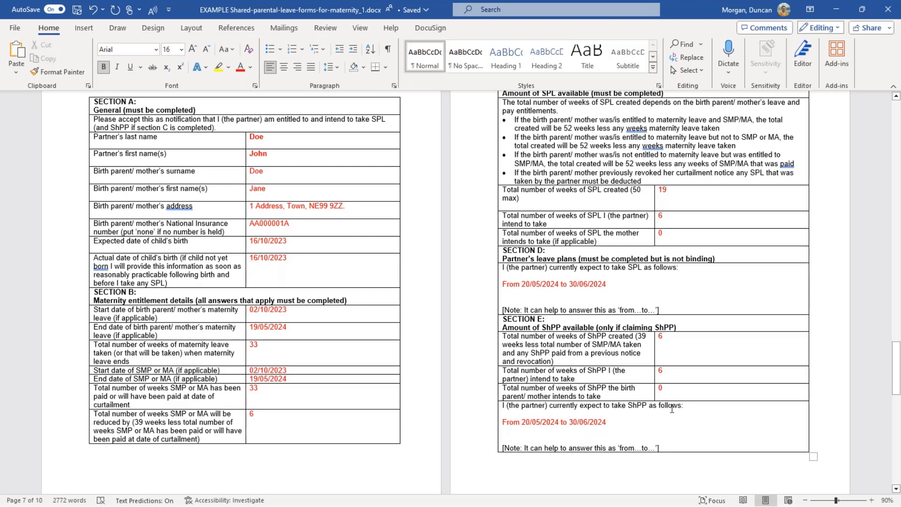
scroll(671, 408, down, 15)
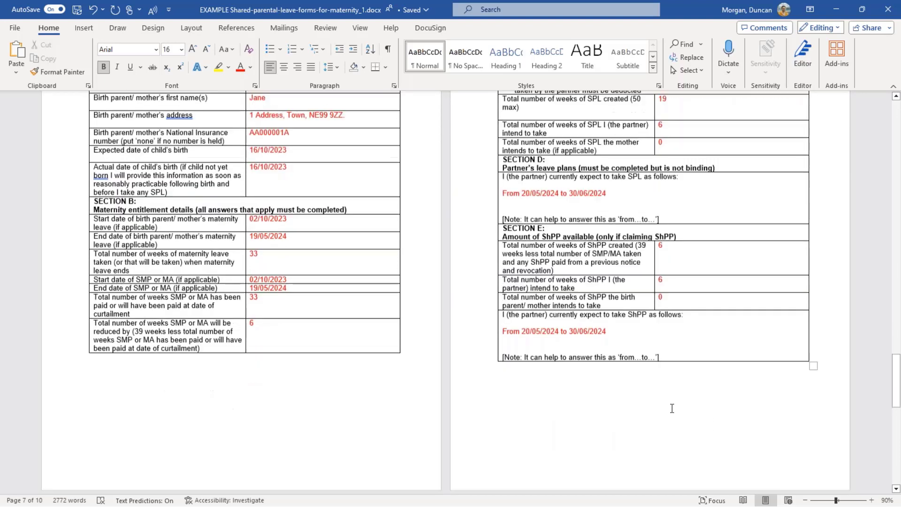
scroll(653, 414, down, 4)
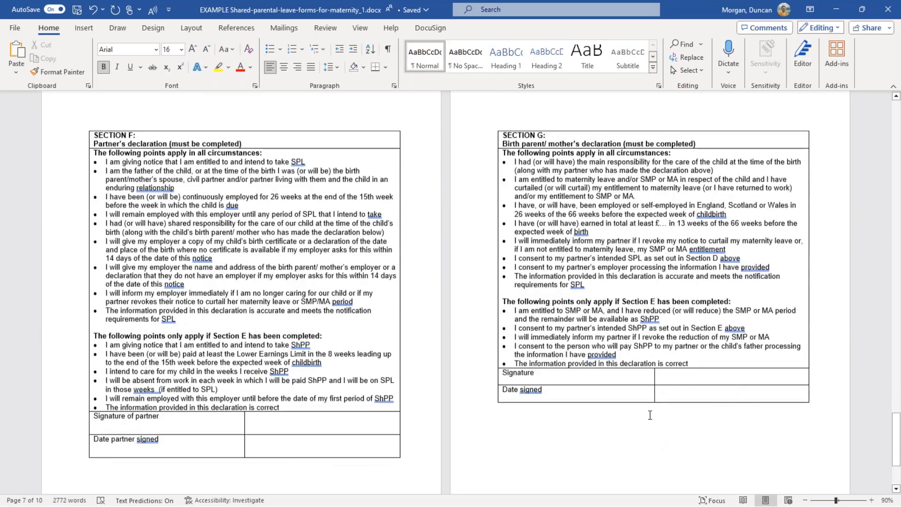
scroll(650, 415, up, 20)
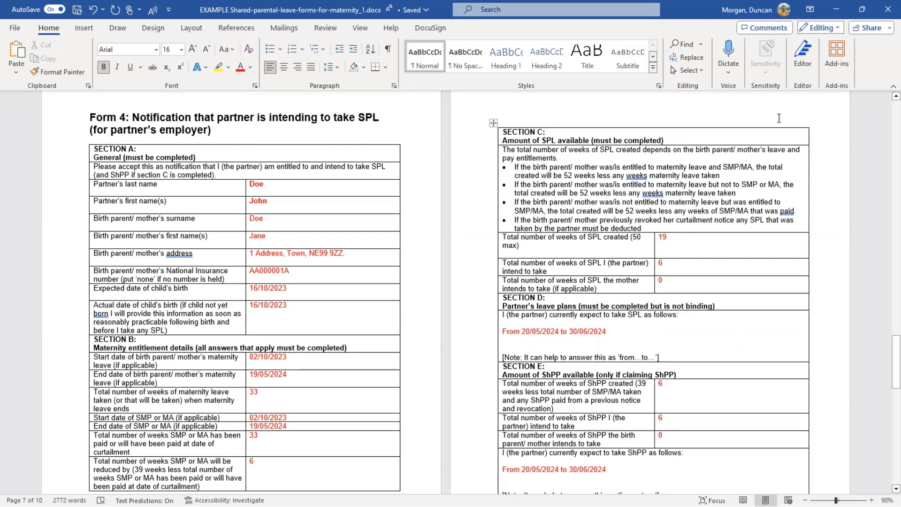
Return to Sage 50 Payroll and open the Shared Parental Pay details within the statutory paternity pay settings of employee reference 2
click(837, 9)
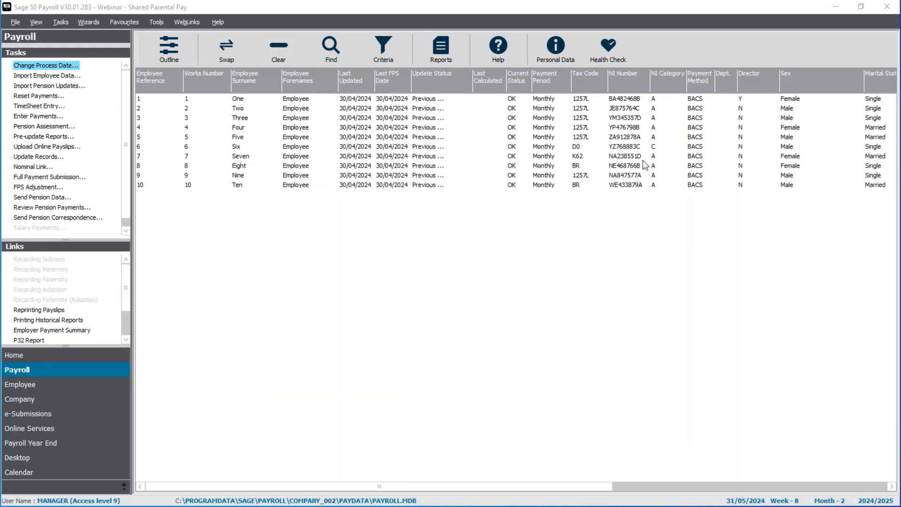
click(237, 109)
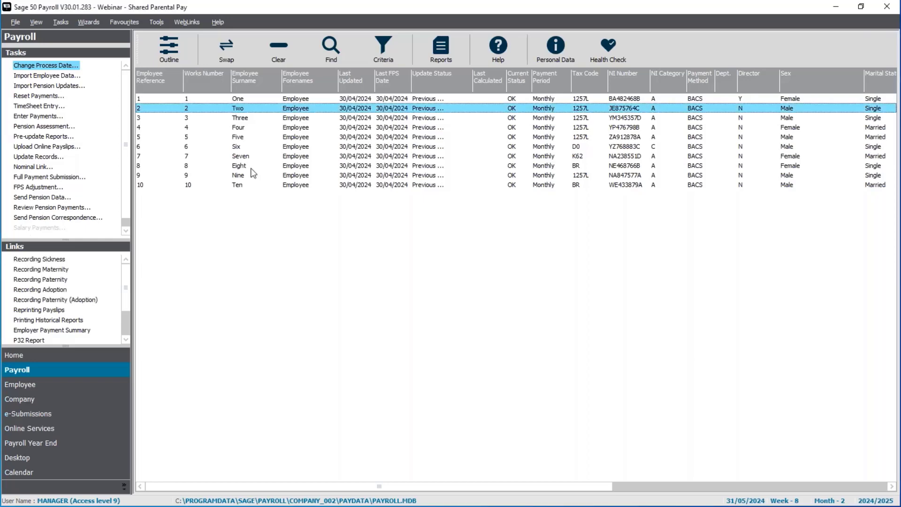
right_click(234, 110)
click(252, 142)
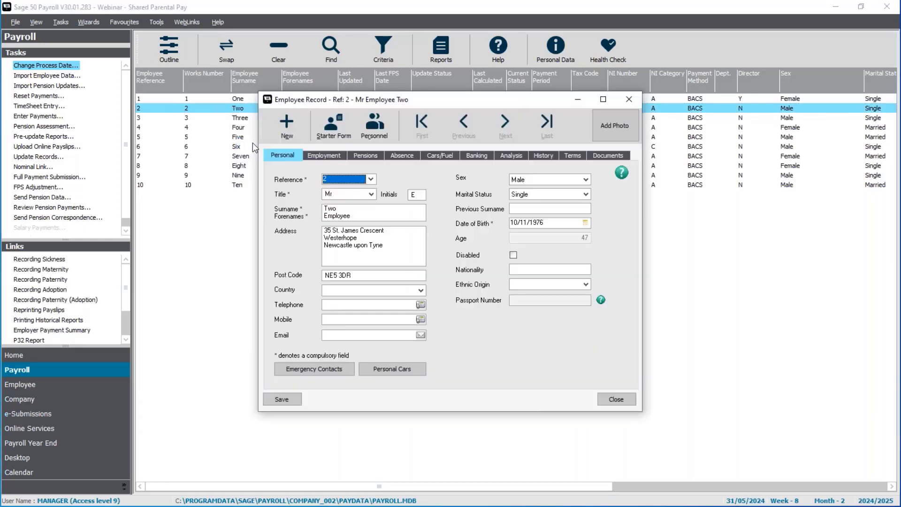
click(415, 161)
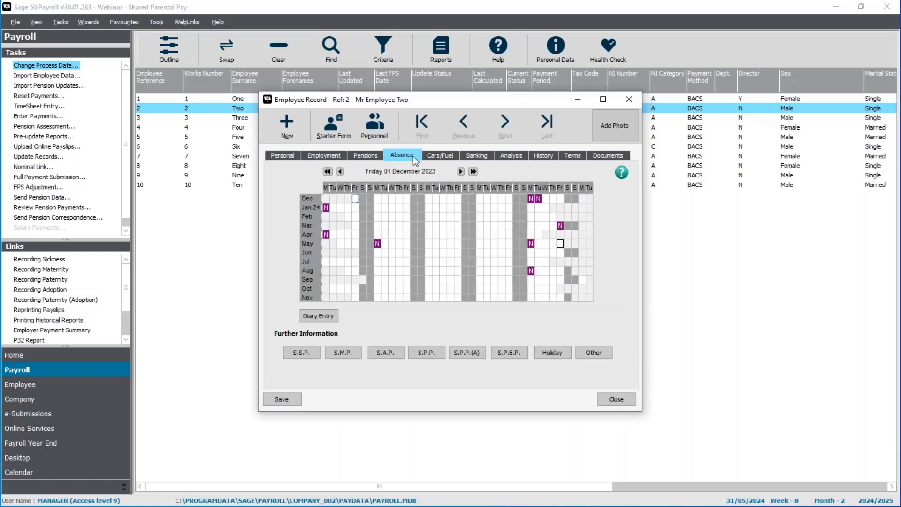
click(426, 354)
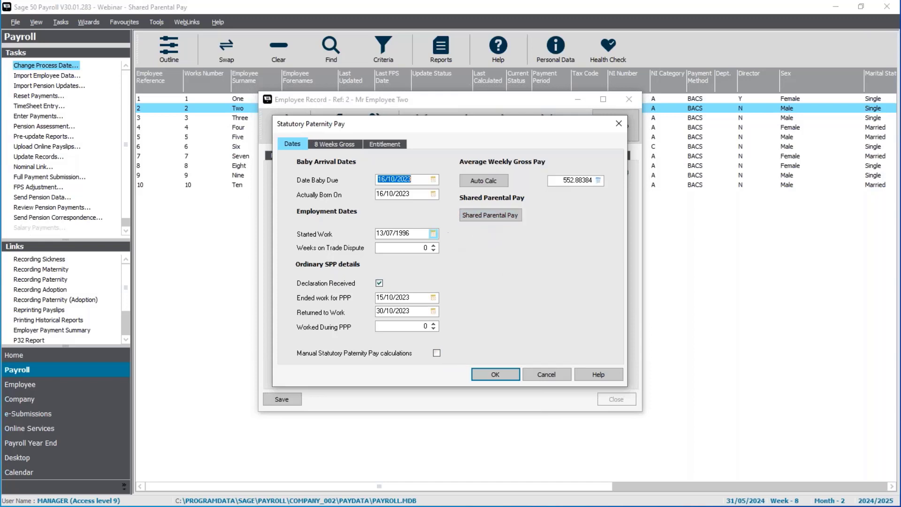
click(487, 219)
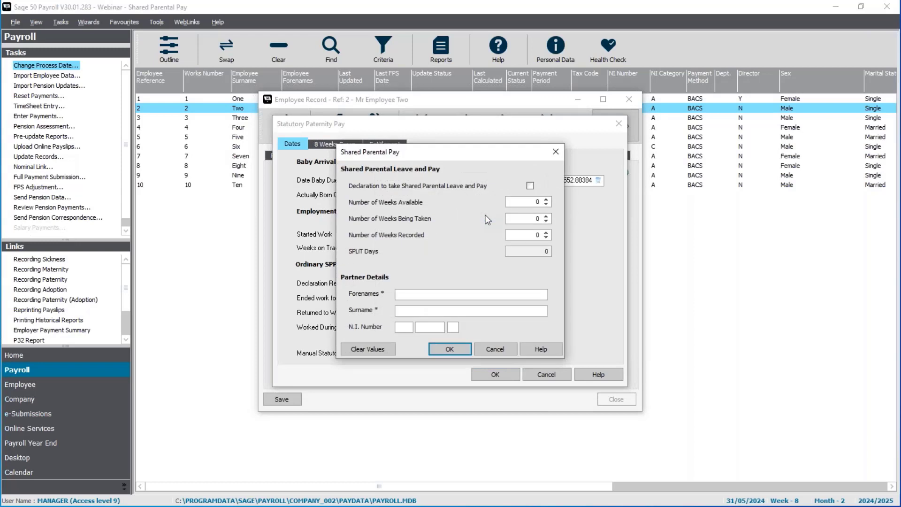
Mark the declaration to take Shared Parental Leave and Pay and set the number of weeks available to 6
click(530, 186)
click(533, 201)
double_click(534, 202)
text(6)
key(Tab)
key(Tab)
Enter the partner's forename, surname and National Insurance number, accept the Shared Parental Pay and paternity pay details, and save the employee record
click(406, 294)
click(408, 295)
text(Jane)
key(Tab)
text(Doe)
key(Tab)
text(JM123456C)
click(449, 351)
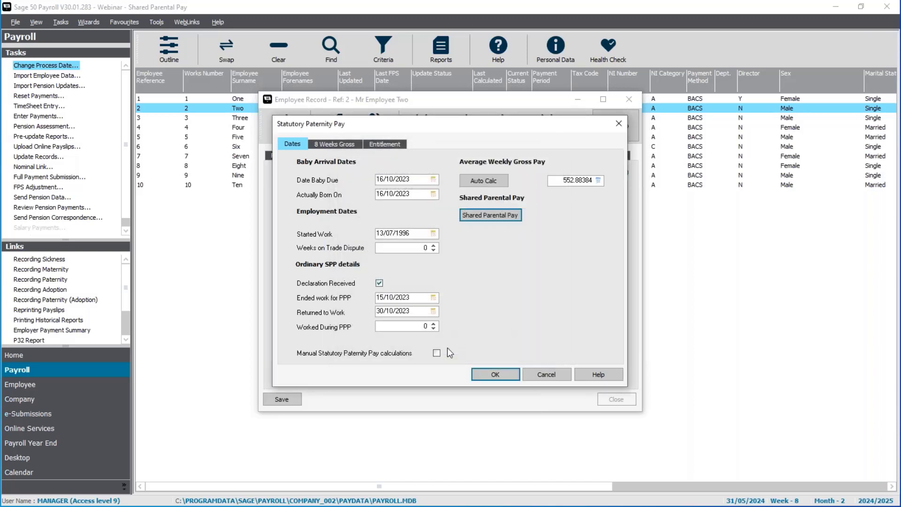
click(497, 374)
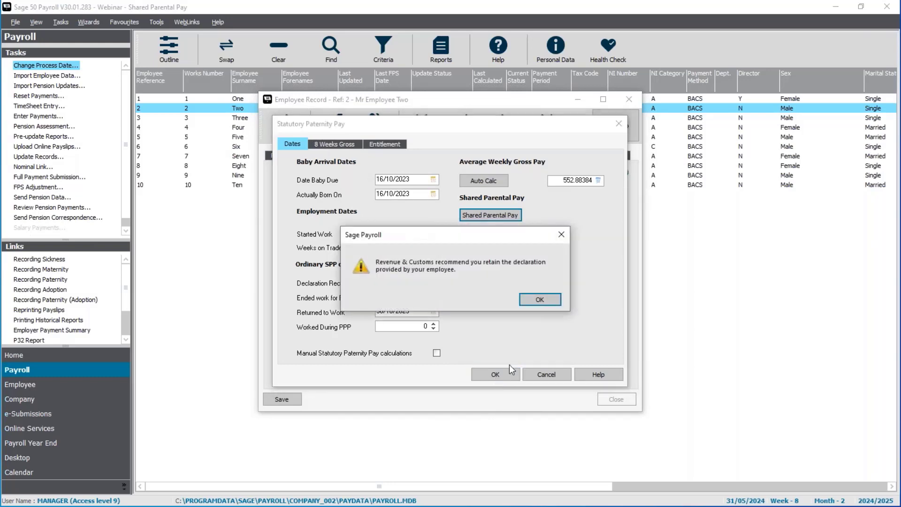
click(544, 299)
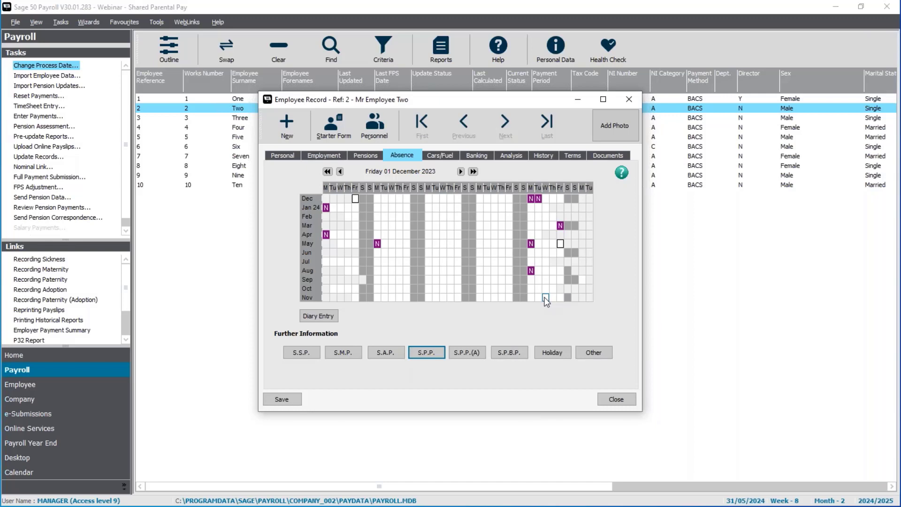
click(297, 400)
Create an absence diary entry of type Other with the reason Shared Parental
click(323, 314)
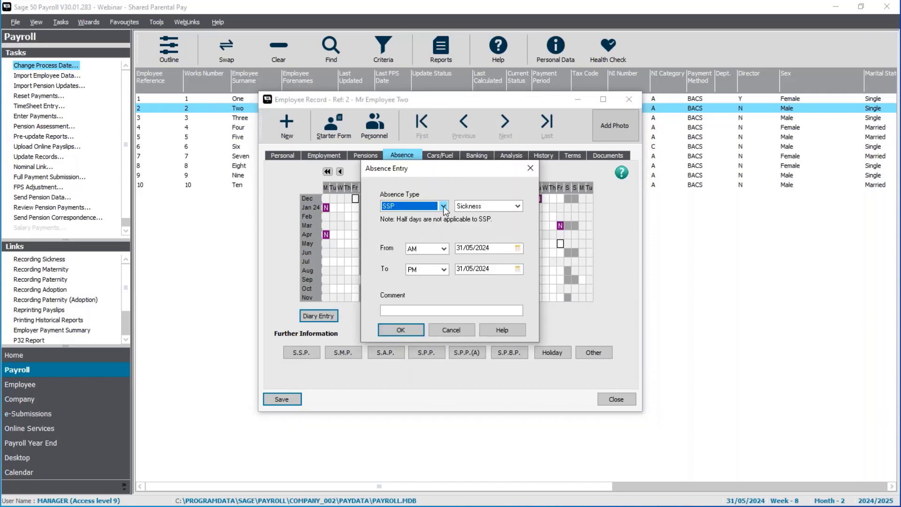
click(443, 206)
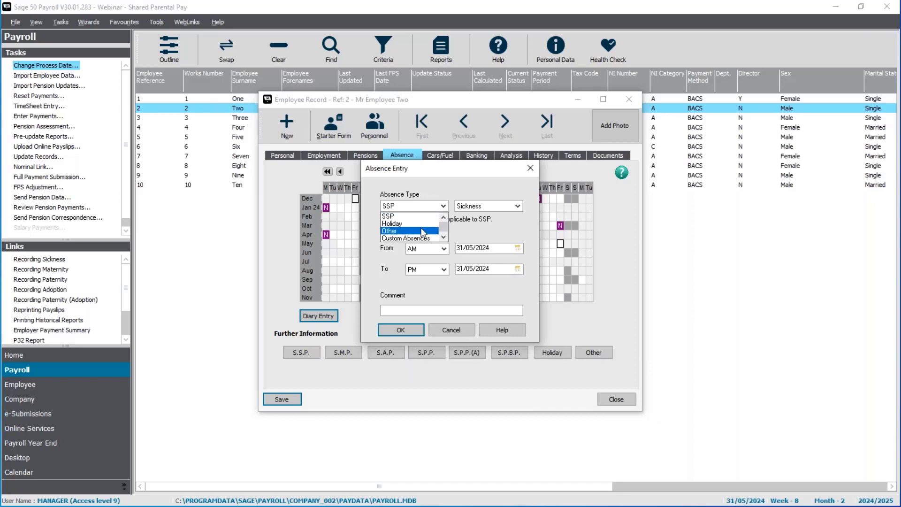
click(405, 222)
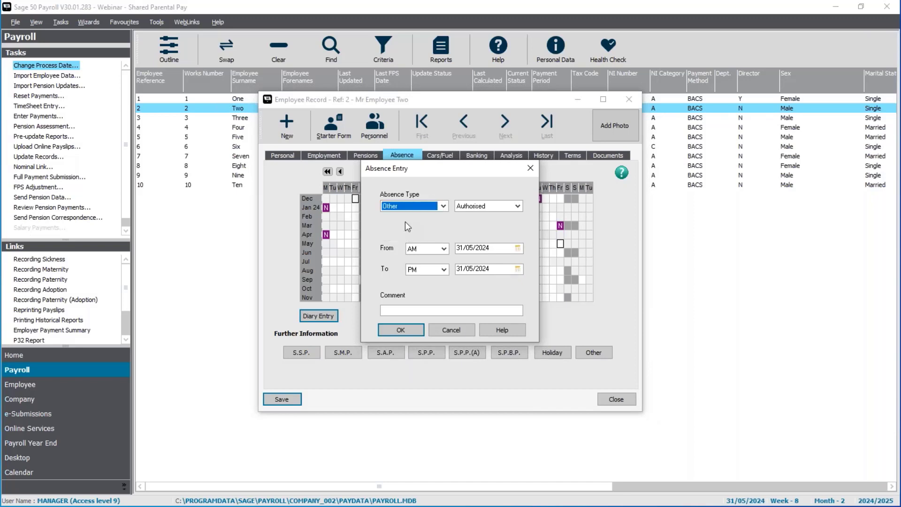
click(488, 206)
scroll(474, 234, down, 4)
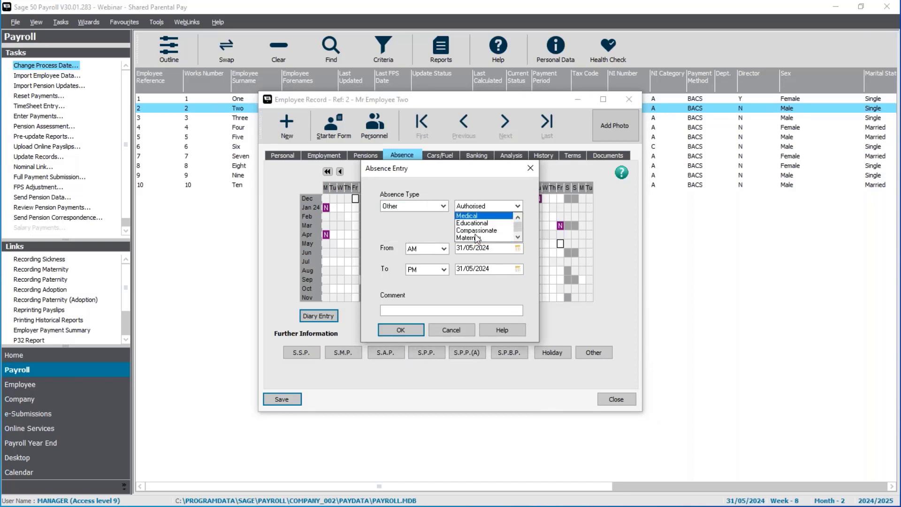
scroll(477, 235, down, 1)
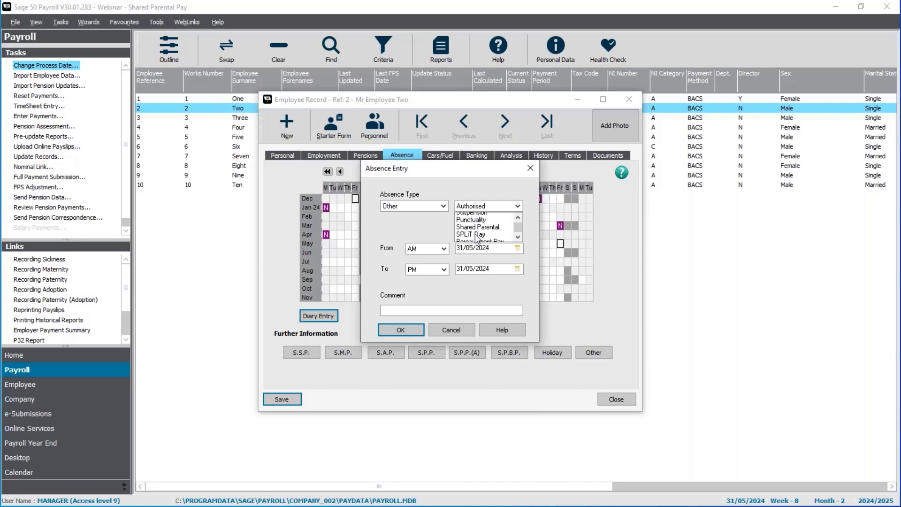
click(478, 224)
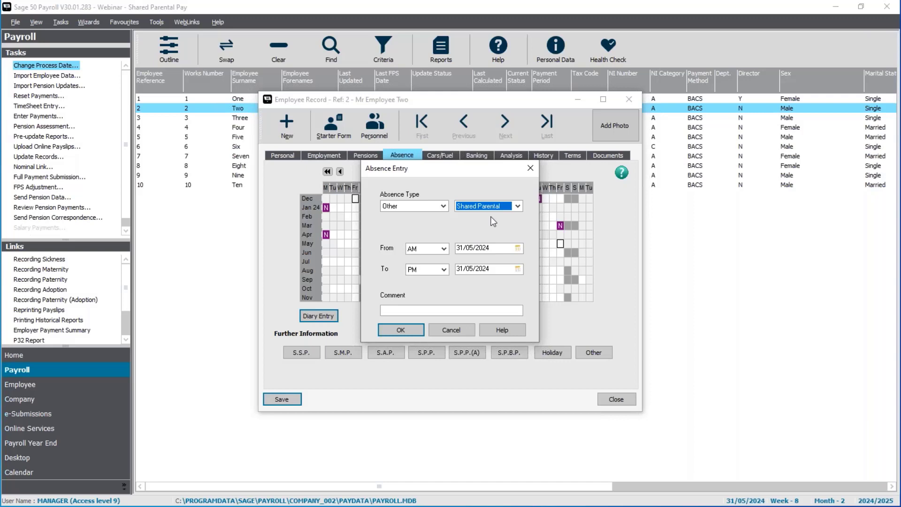
Set the absence dates from 20/05/2024 to 30/06/2024 and add the entry to the absence diary
click(517, 249)
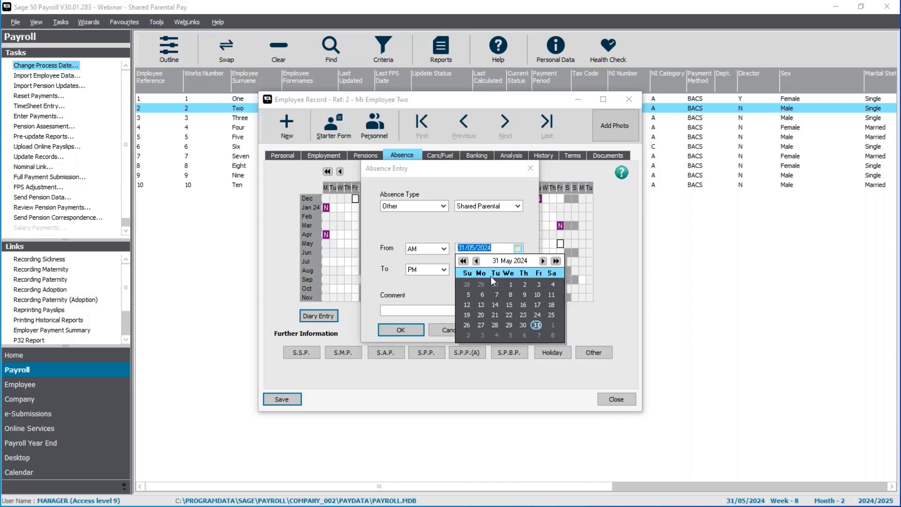
click(480, 314)
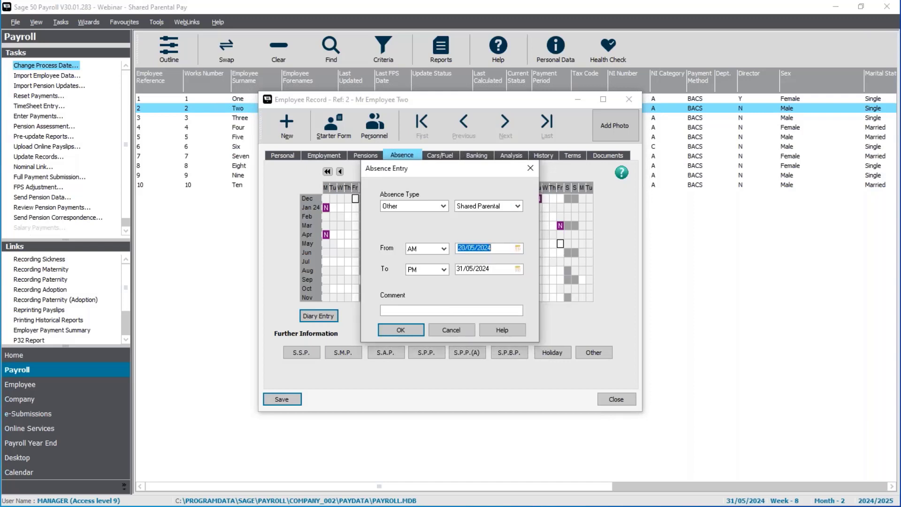
click(492, 267)
click(518, 269)
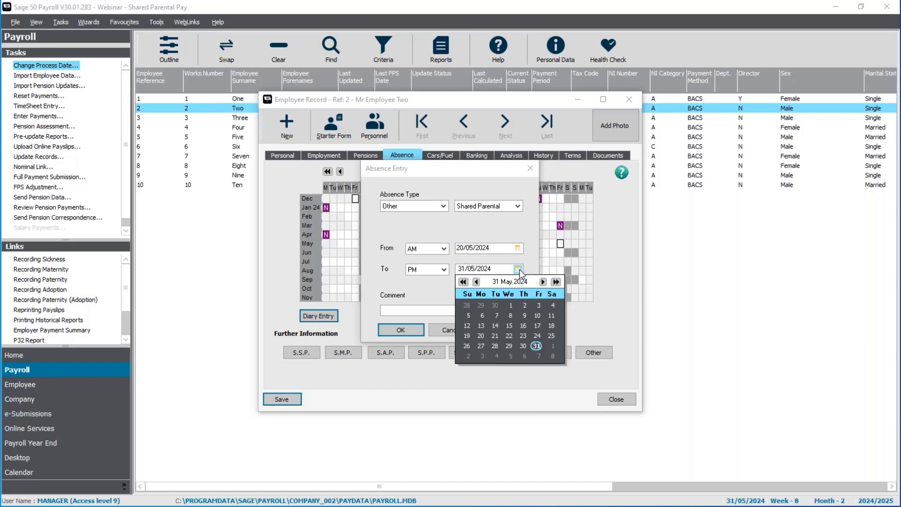
click(542, 281)
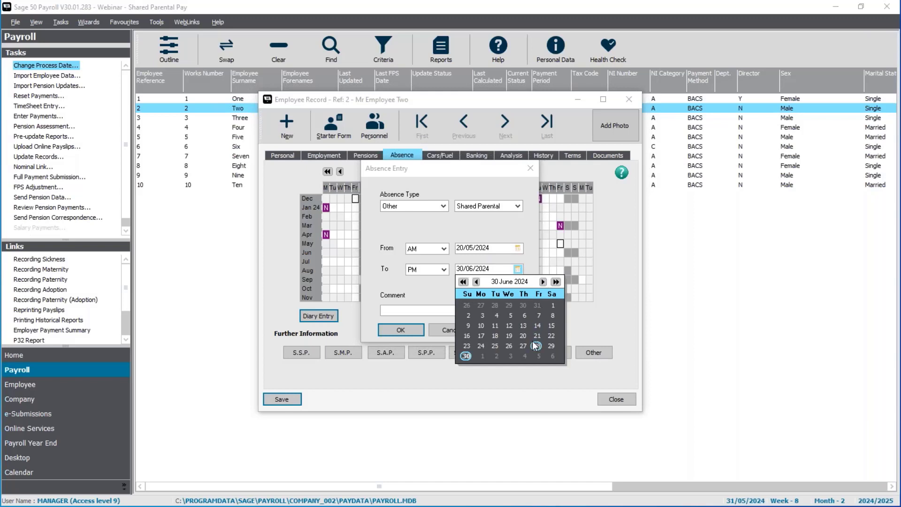
click(465, 356)
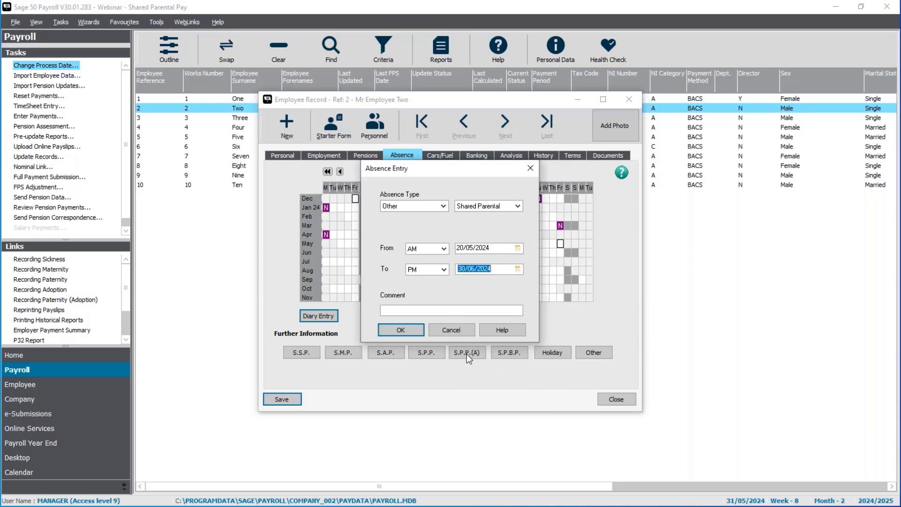
click(438, 311)
click(401, 328)
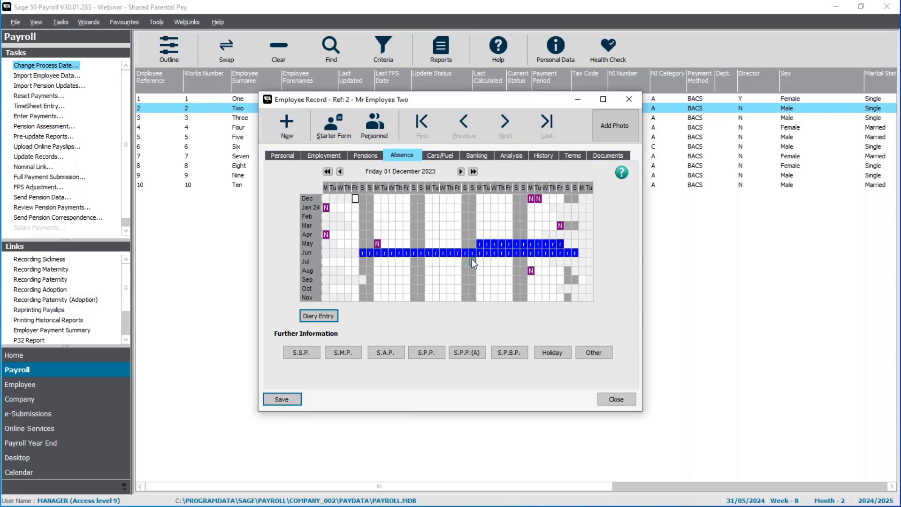
Check the absence details for 20 May 2024 in the diary, then save and close the employee record
click(480, 244)
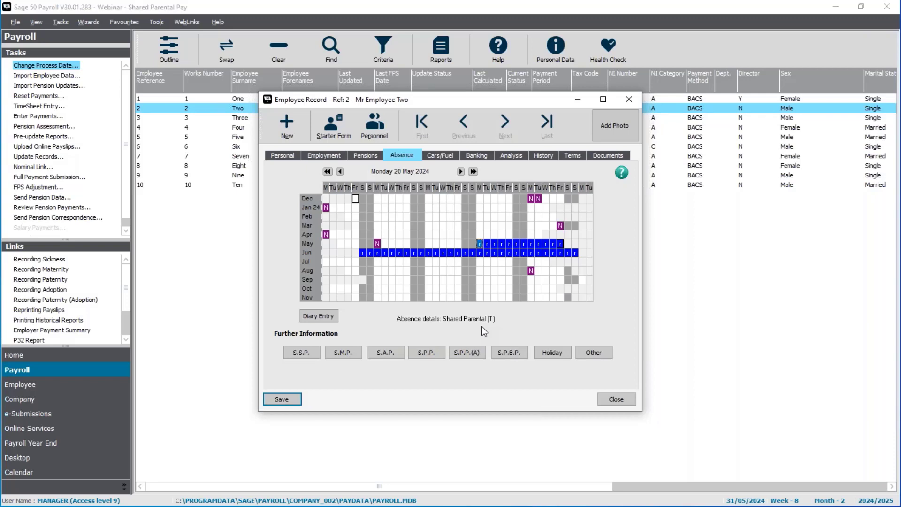
click(289, 401)
click(614, 400)
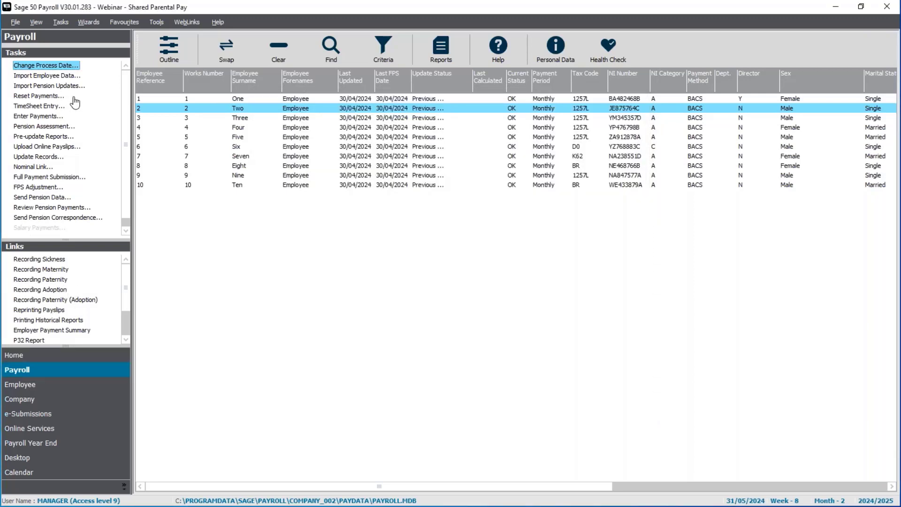
Enter payments for employee 2 without checking for legislation updates, review the pay summary and shared parental absence in May 2024, and close the payments
click(25, 120)
click(530, 312)
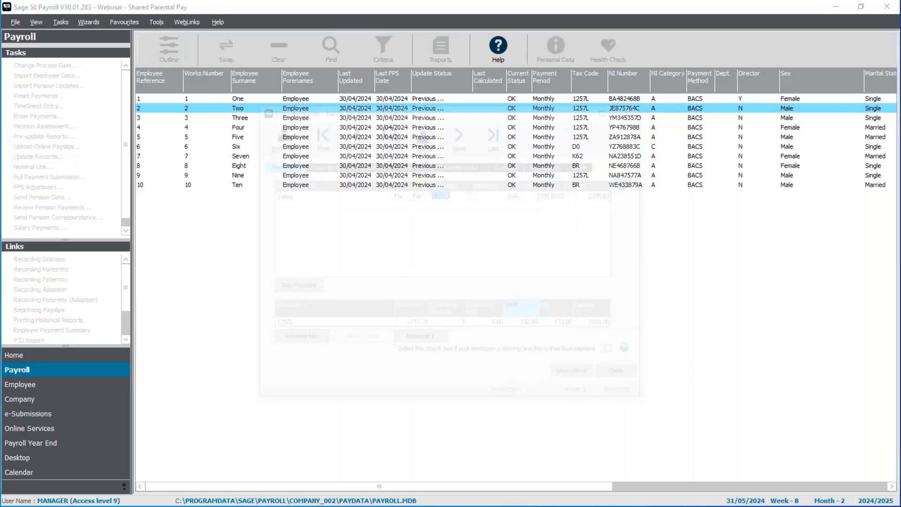
click(515, 166)
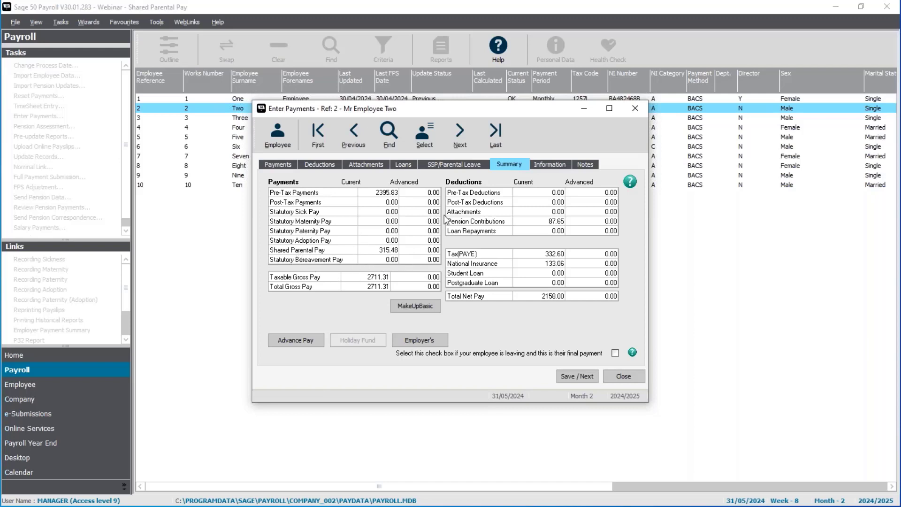
click(441, 165)
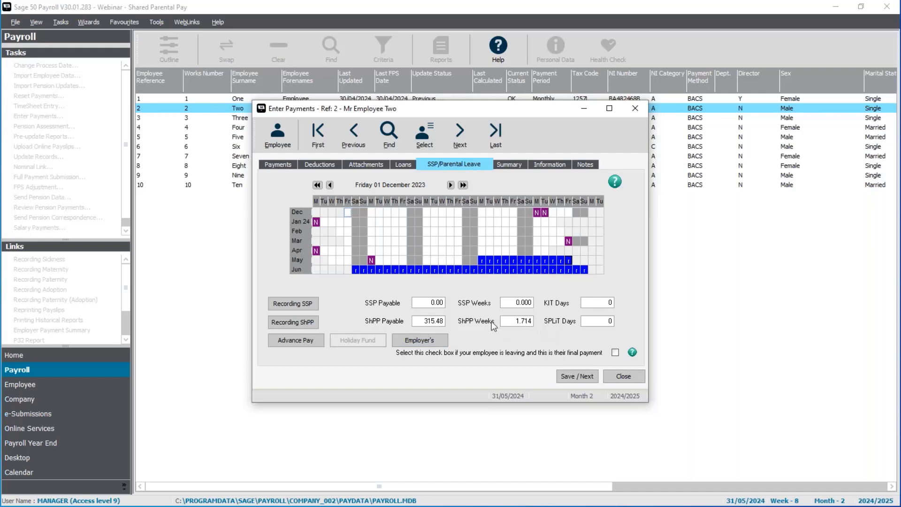
click(482, 260)
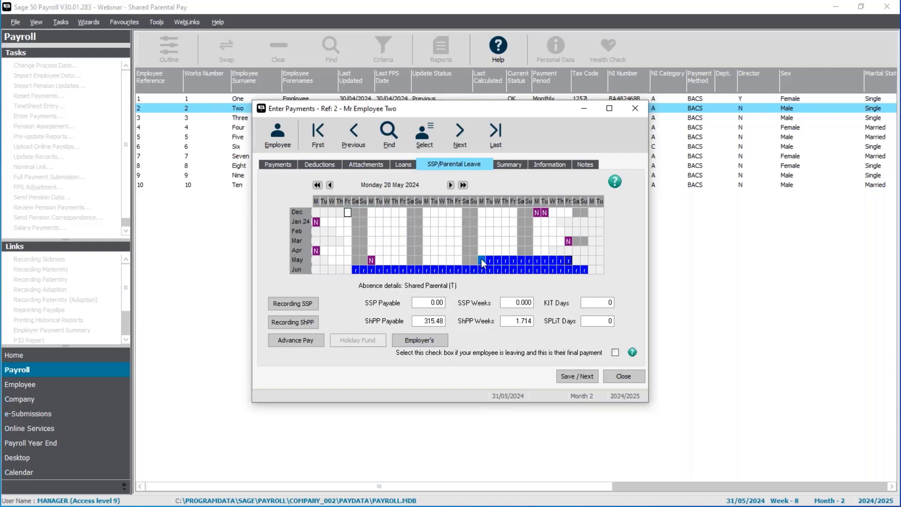
click(567, 258)
click(624, 376)
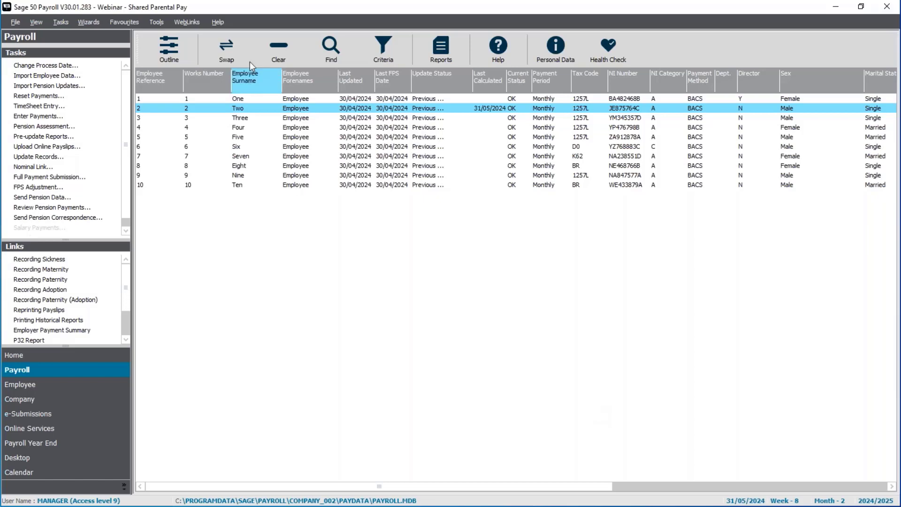
Open the record of employee 4 and display the Statutory Maternity Pay details among the absence information
click(288, 110)
click(259, 129)
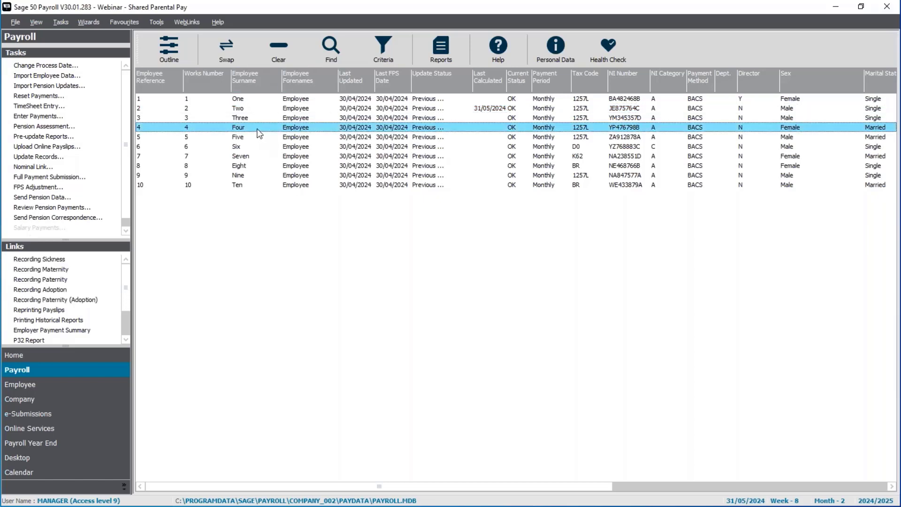
right_click(258, 130)
click(280, 162)
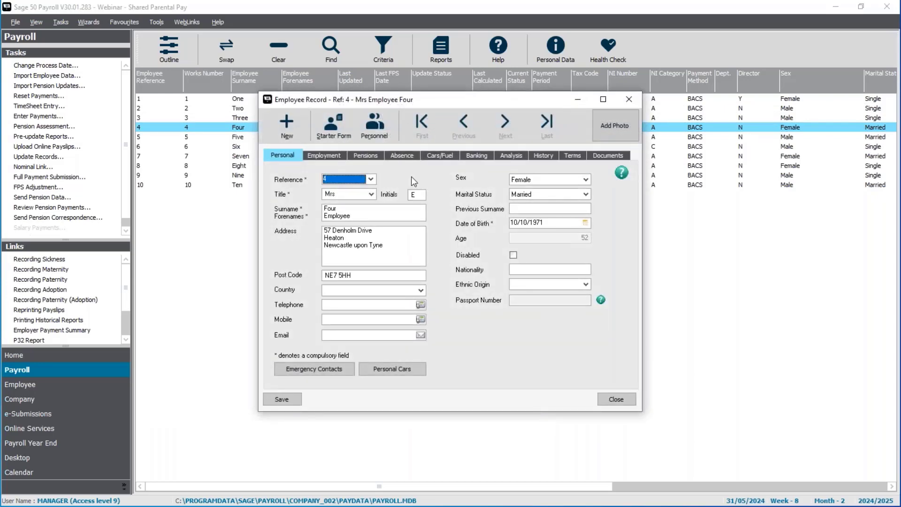
click(412, 157)
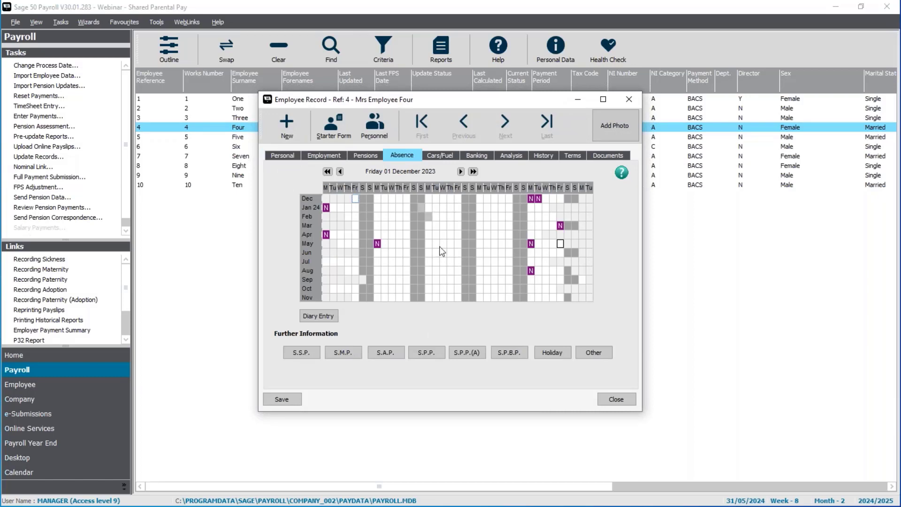
click(348, 353)
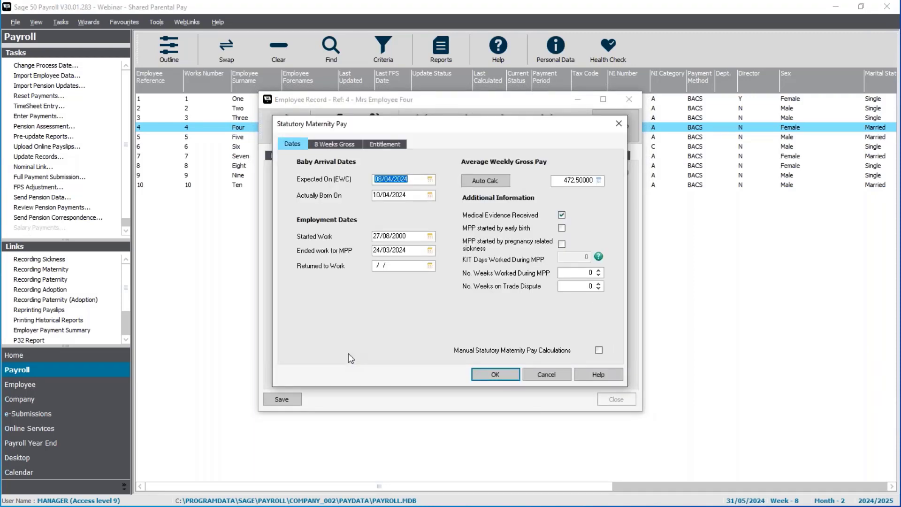
Set the Returned to Work date in the maternity pay details to 06/05/2024 and review the eight weeks' gross and entitlement details
click(417, 197)
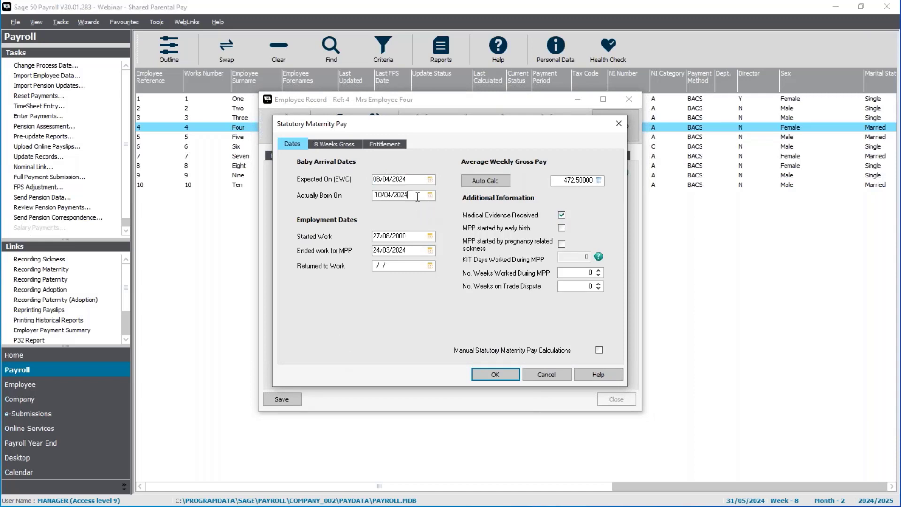
click(410, 247)
click(415, 195)
click(388, 266)
click(430, 266)
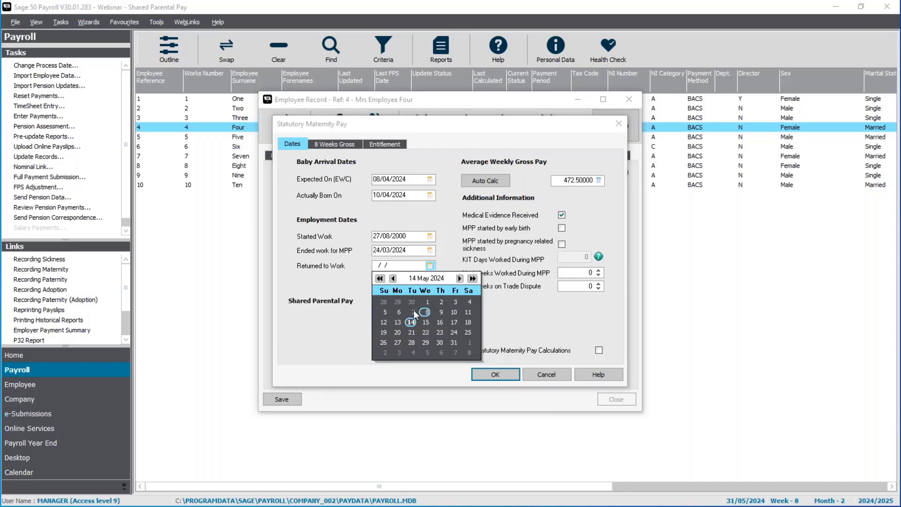
click(395, 313)
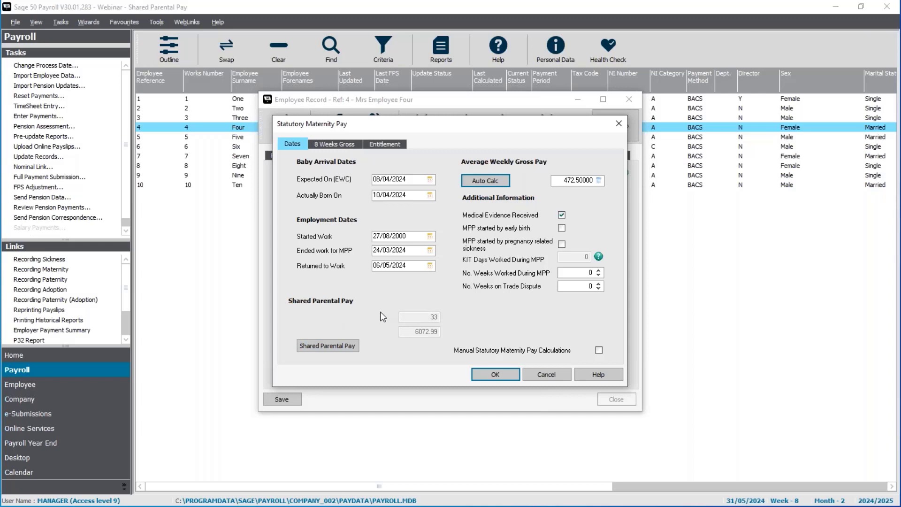
click(331, 148)
click(296, 144)
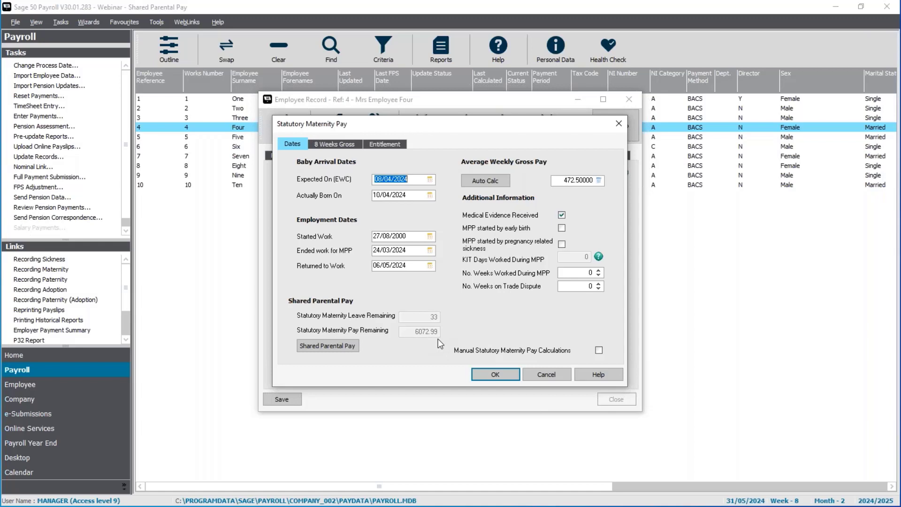
click(387, 143)
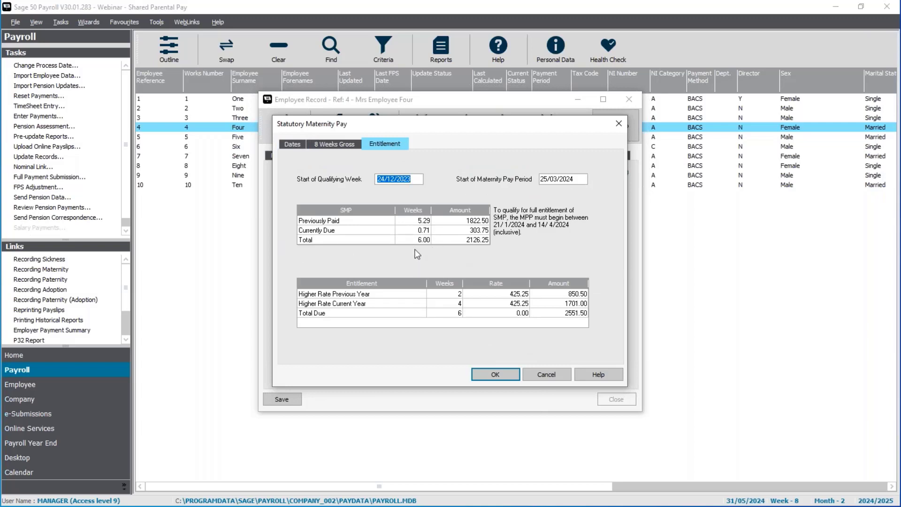
click(291, 143)
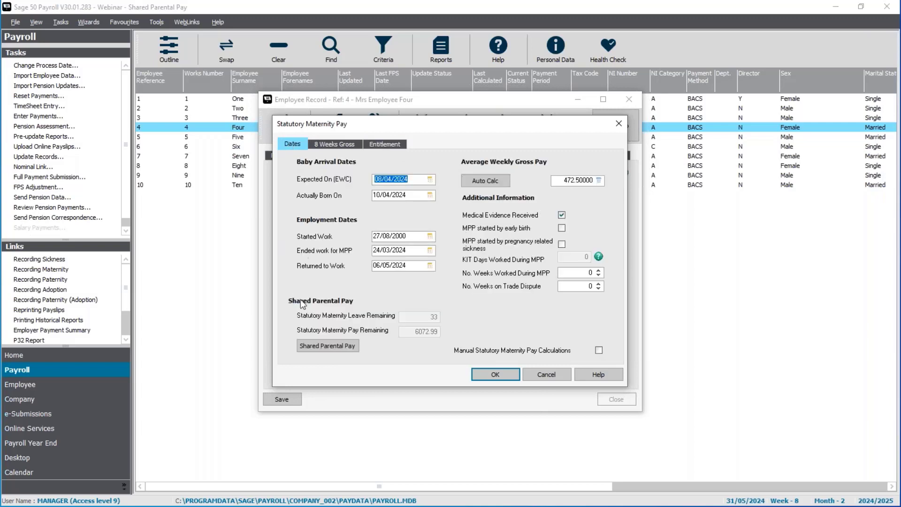
Declare Shared Parental Leave and Pay from the maternity pay details with 13 weeks being taken
click(317, 349)
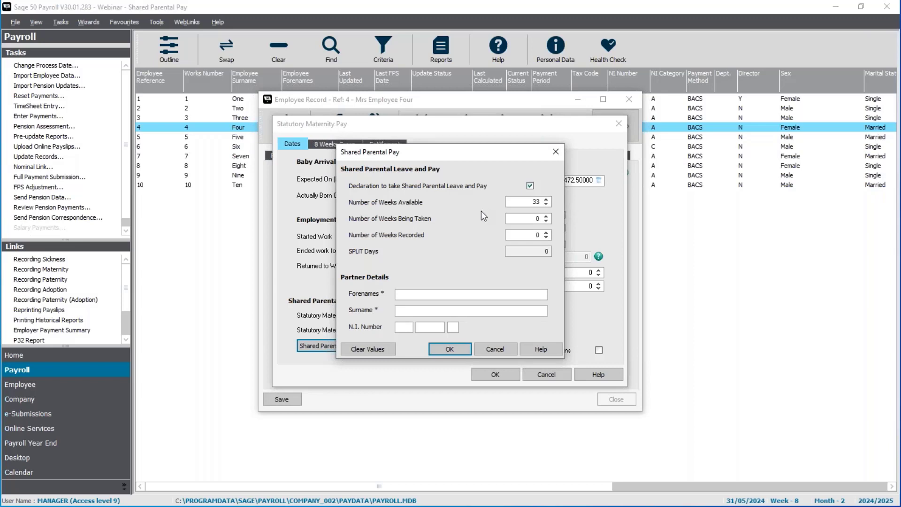
click(525, 220)
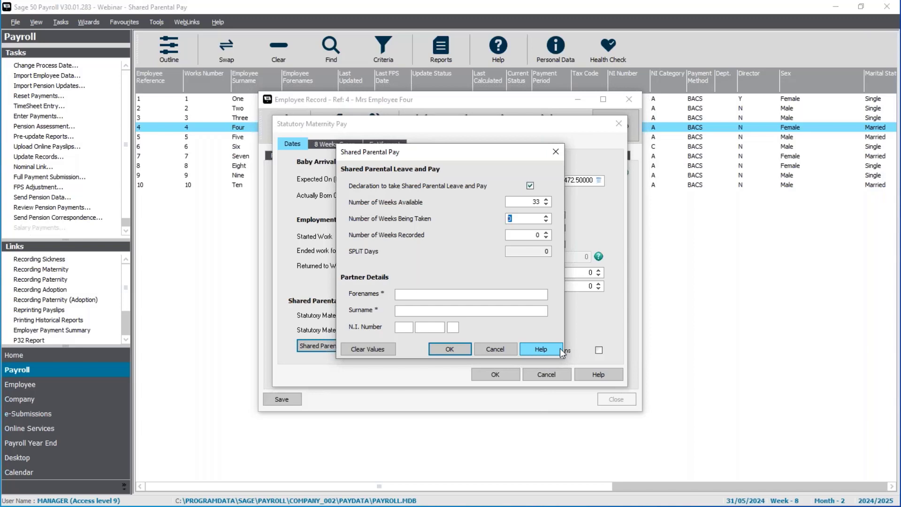
text(13)
key(Tab)
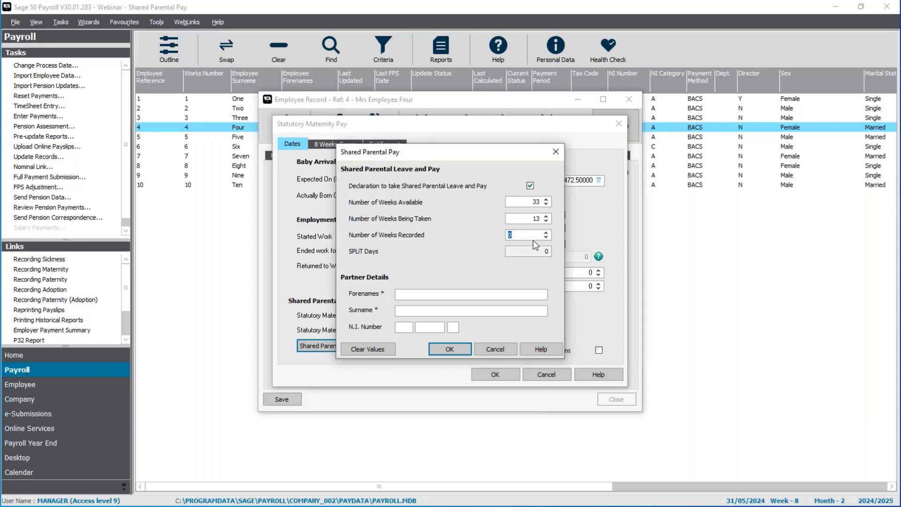
Enter the partner's forename, surname and National Insurance number, and accept the Shared Parental Pay and maternity pay details
click(481, 293)
text(John)
key(Tab)
text(Doe)
key(Tab)
text(AB124562C)
click(450, 350)
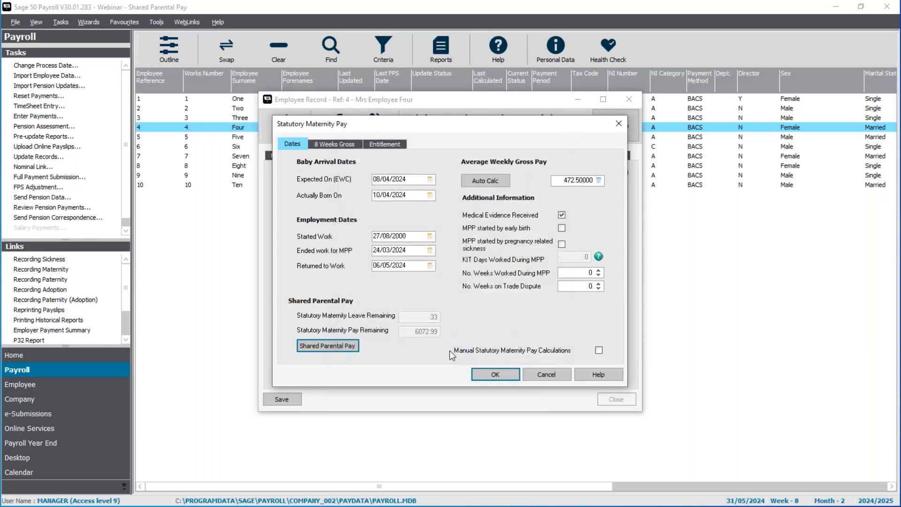
click(478, 373)
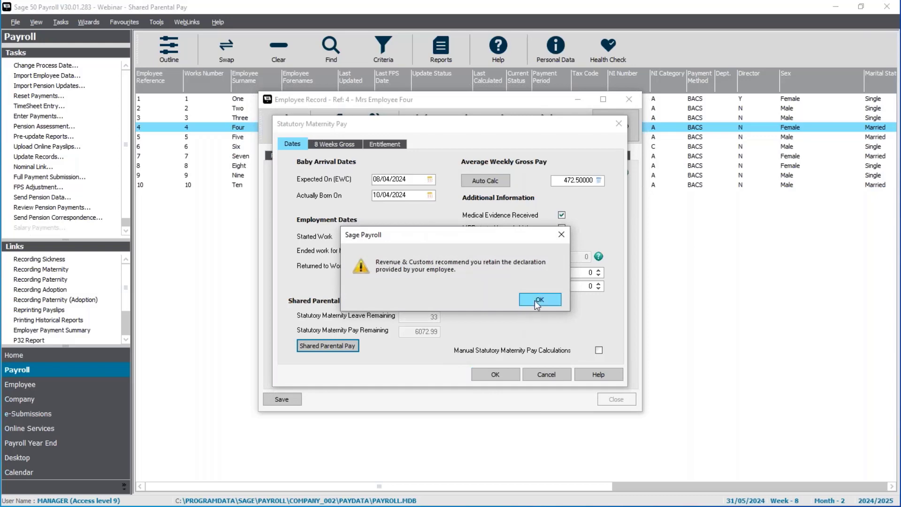
click(538, 300)
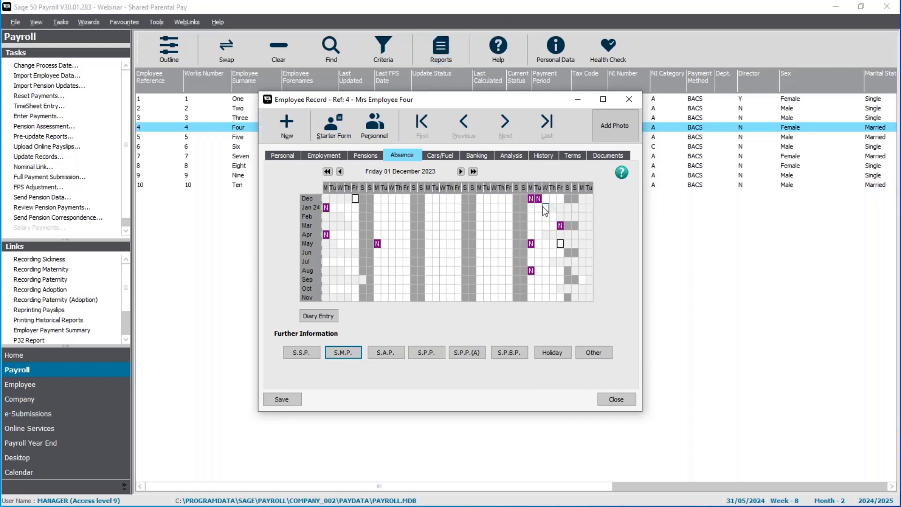
Create an absence diary entry for employee 4 of type Other with the reason Shared Parental
click(326, 317)
click(440, 299)
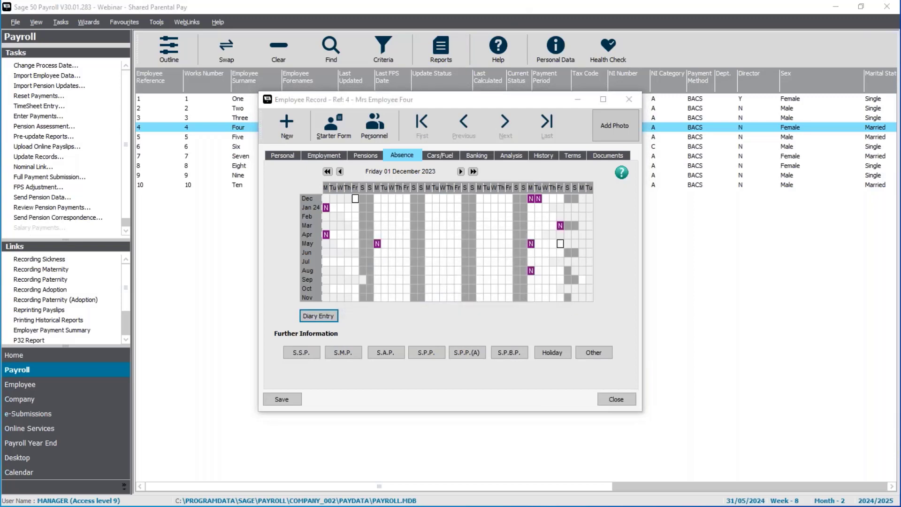
click(441, 207)
click(392, 231)
click(483, 206)
scroll(480, 232, down, 1)
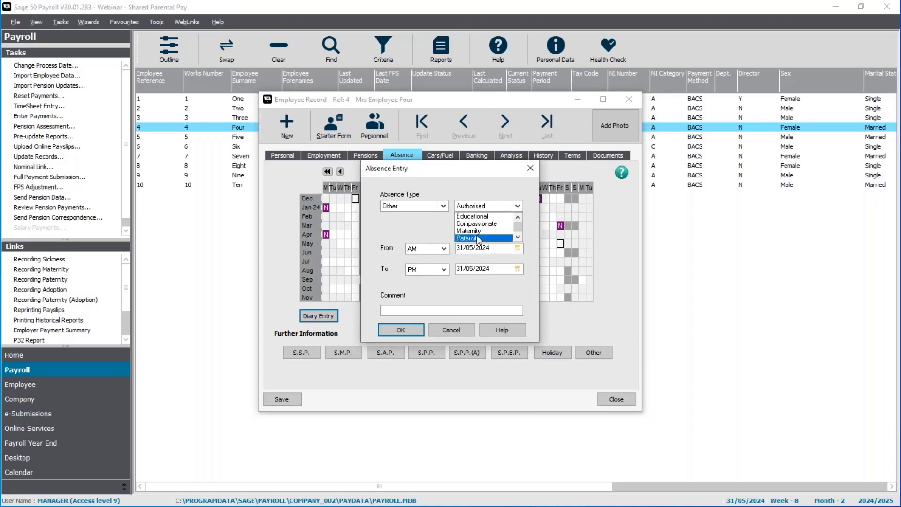
scroll(480, 239, down, 3)
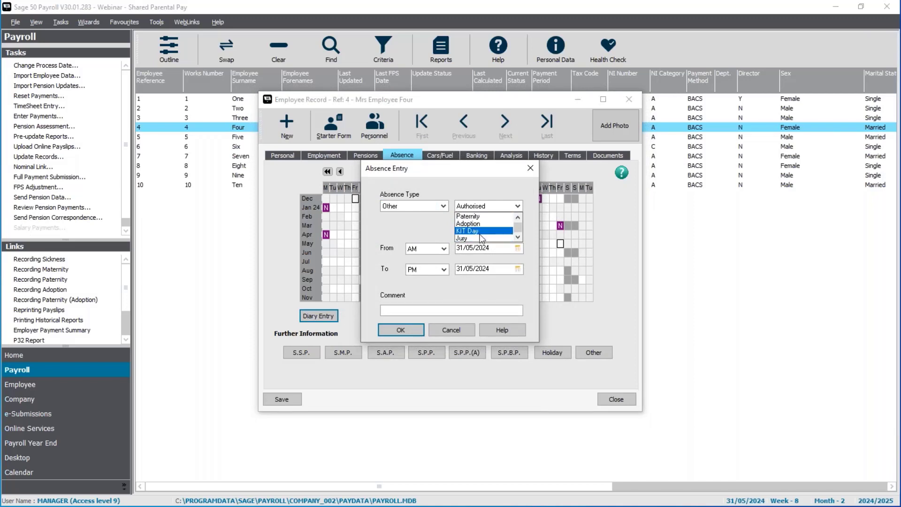
click(493, 238)
key(Tab)
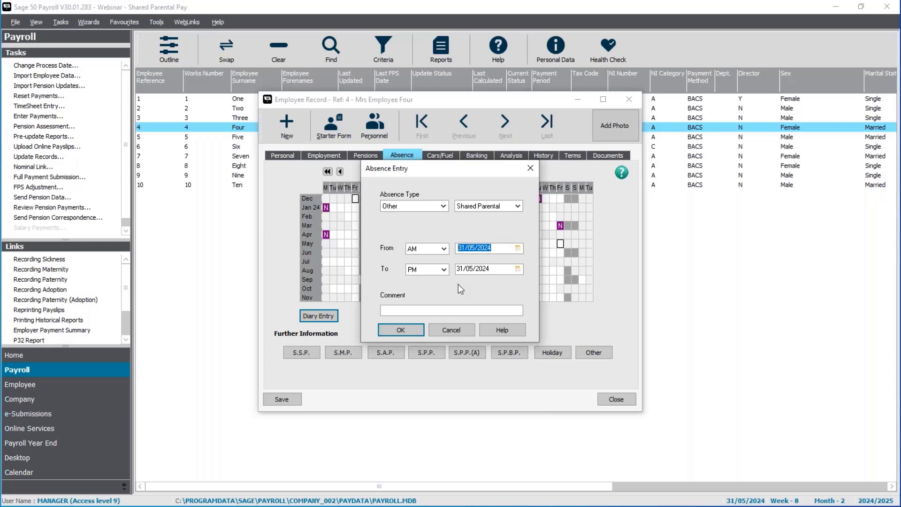
Set the absence dates from 06/05/2024 to 04/08/2024, add the entry to the diary and save the employee record
text(06/05/24)
key(Tab)
key(Tab)
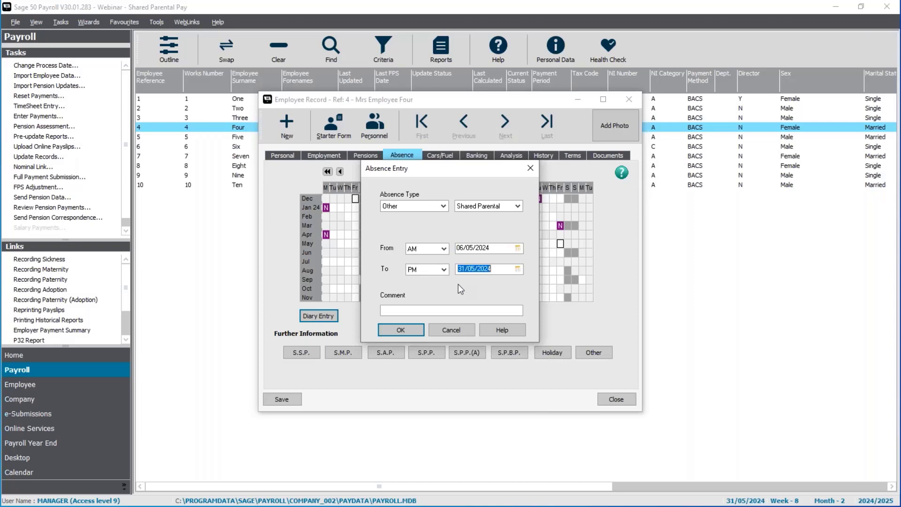
text(04/0)
click(411, 328)
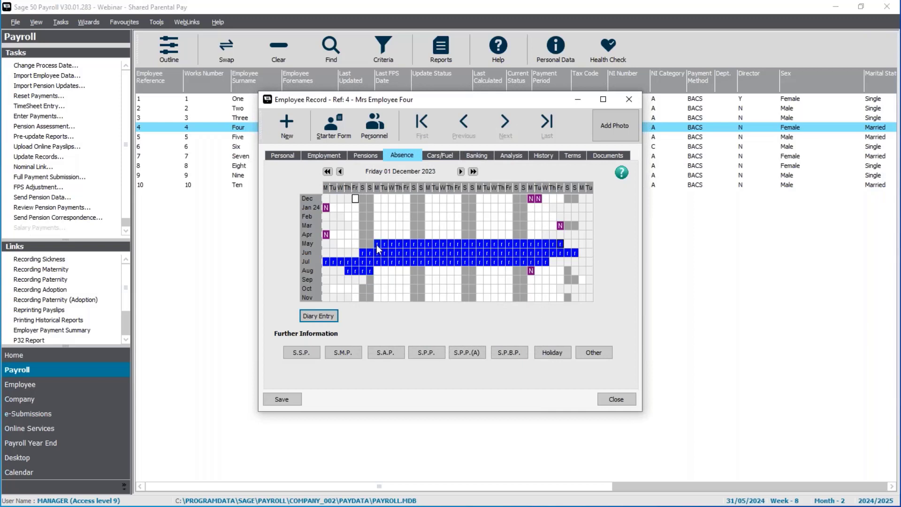
click(279, 403)
Check the number of weeks recorded in employee 4's Shared Parental Pay details, accept them and close the employee record
click(353, 354)
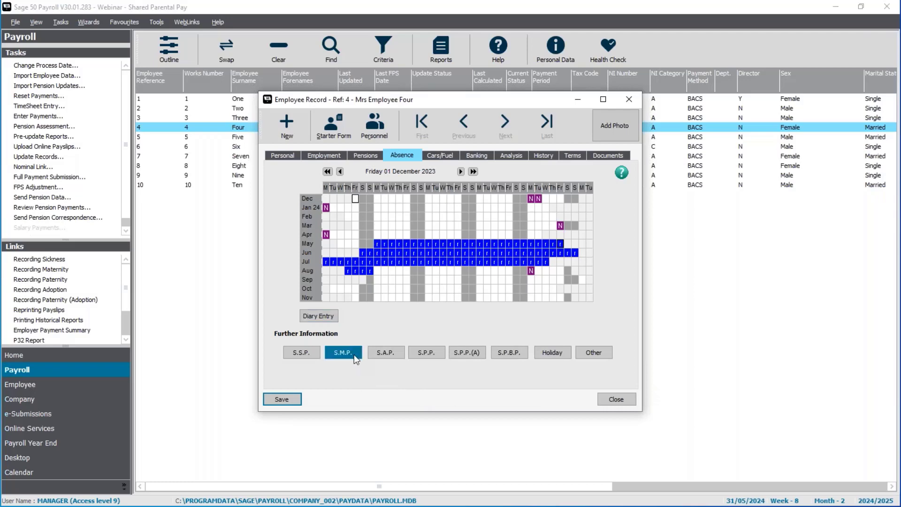
click(342, 347)
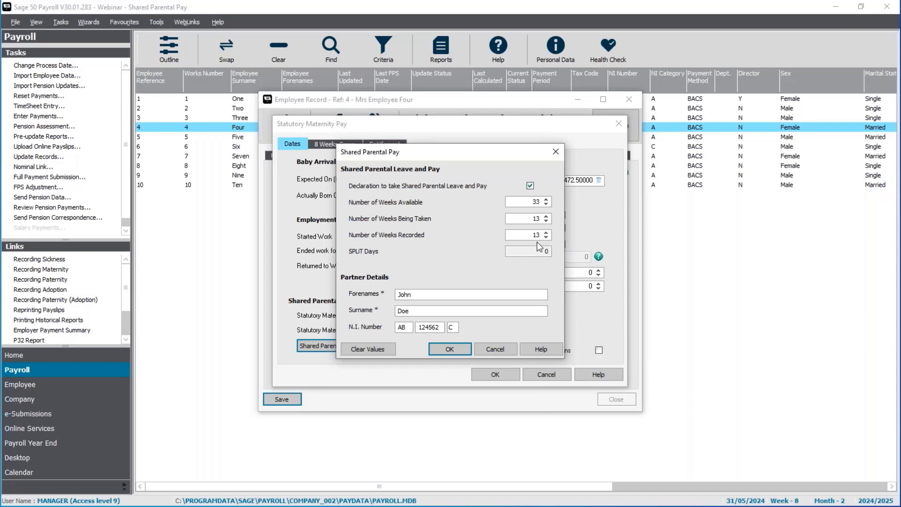
click(437, 352)
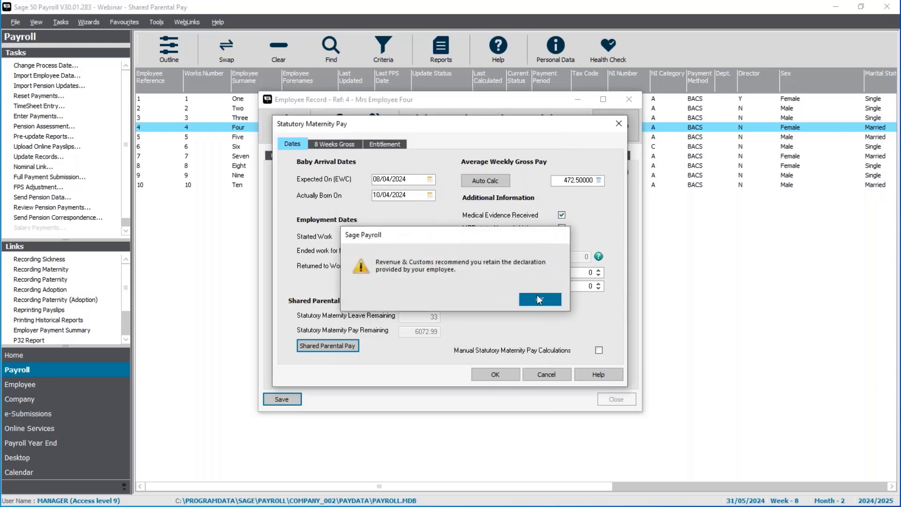
click(539, 299)
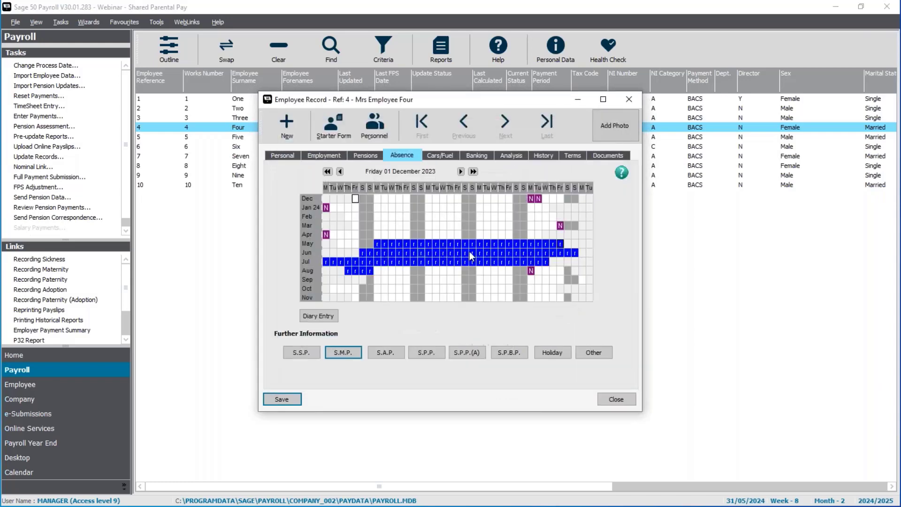
click(616, 398)
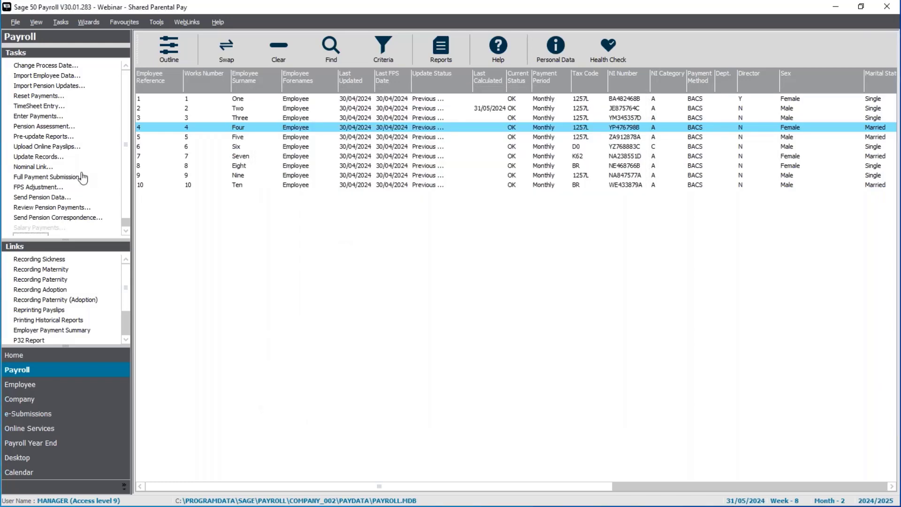
Enter payments for employee 4 without checking for legislation updates, and review the pay summary and shared parental pay weeks
click(36, 117)
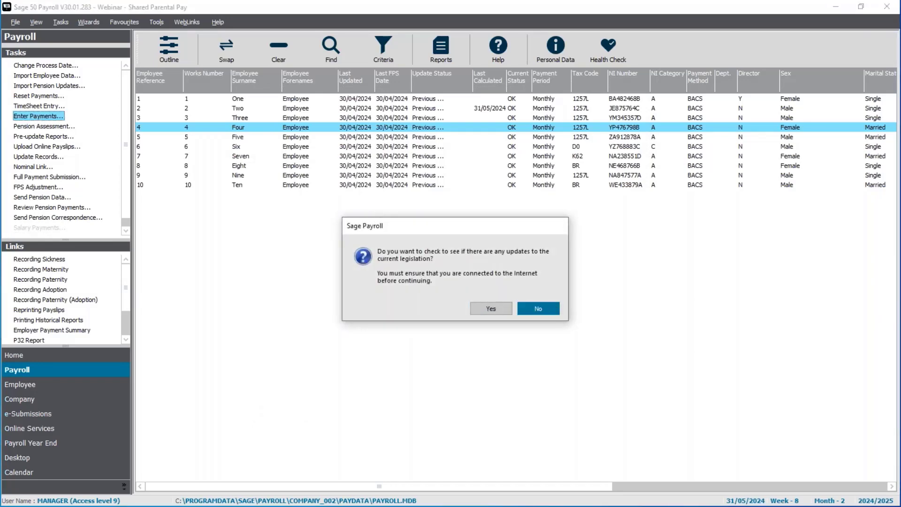
click(552, 307)
click(525, 165)
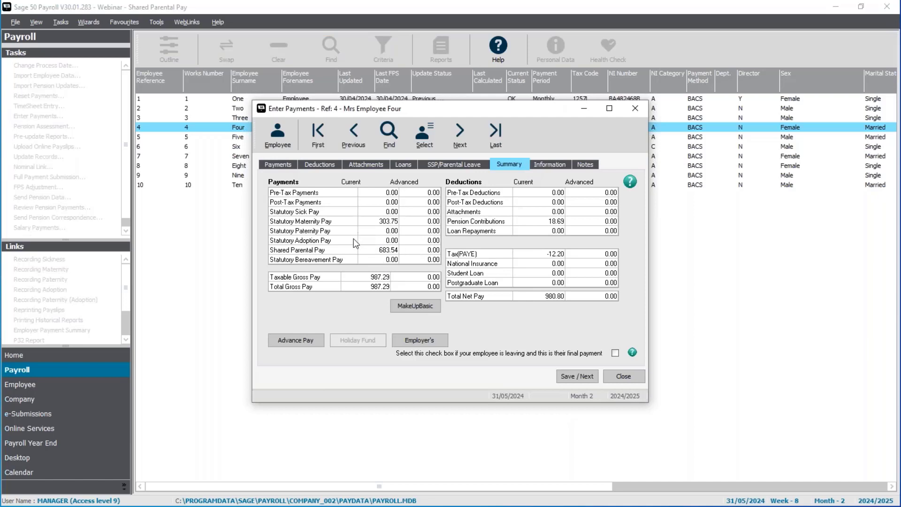
click(467, 161)
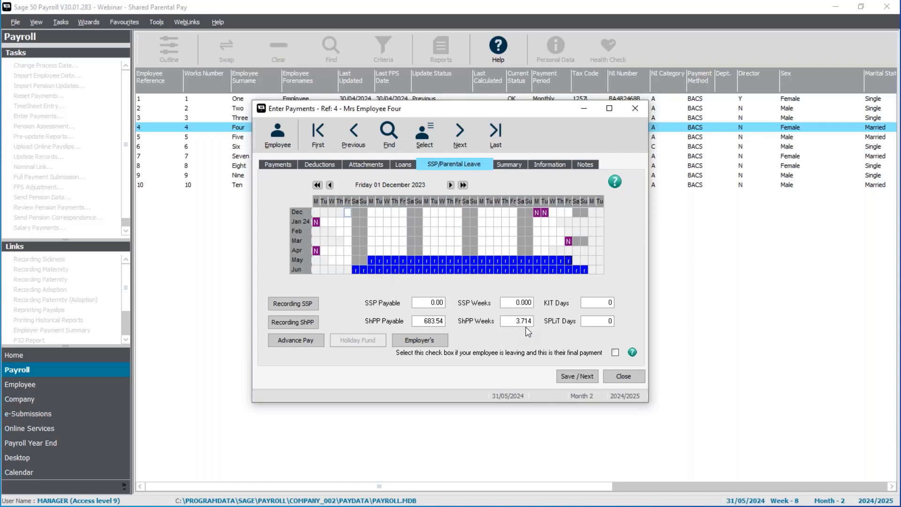
Close employee 4's payment entry and acknowledge the payroll notices
click(618, 378)
click(534, 300)
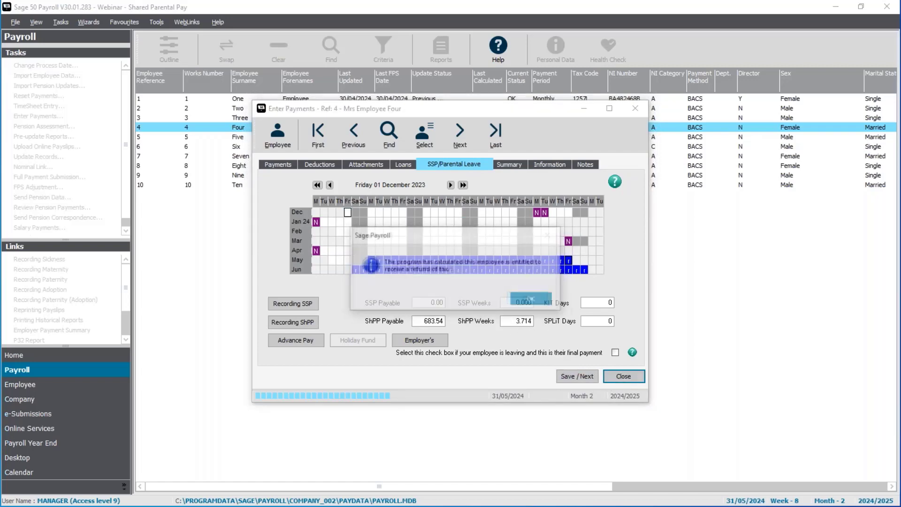
click(534, 301)
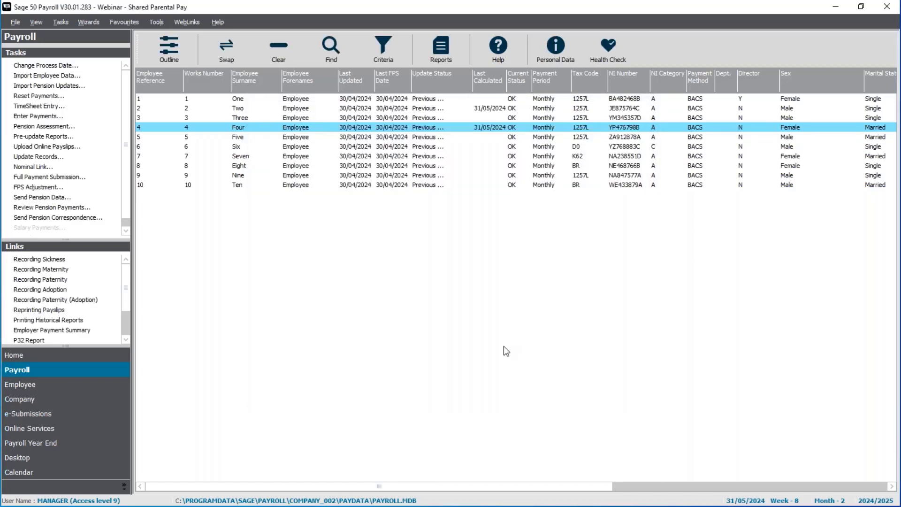
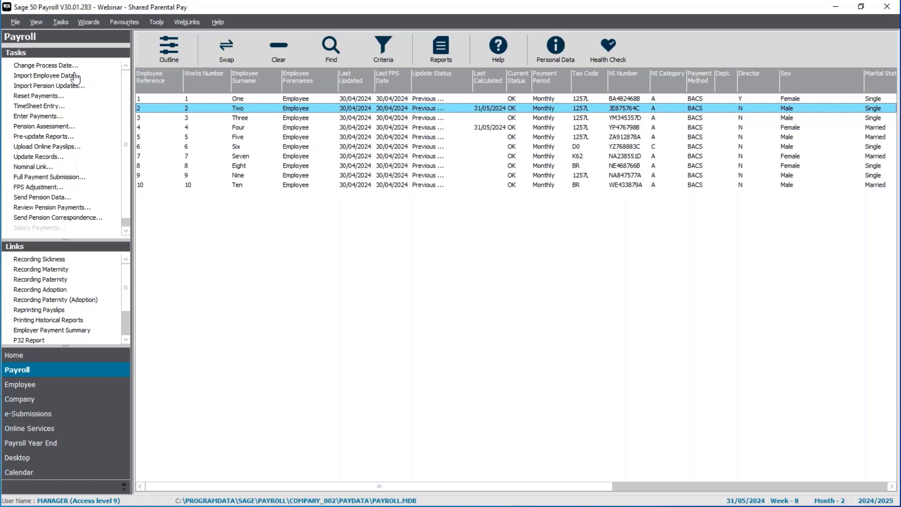
Confirm the process date of 31/05/2024 and open payment entry for employee 2 without checking for legislation updates
click(70, 65)
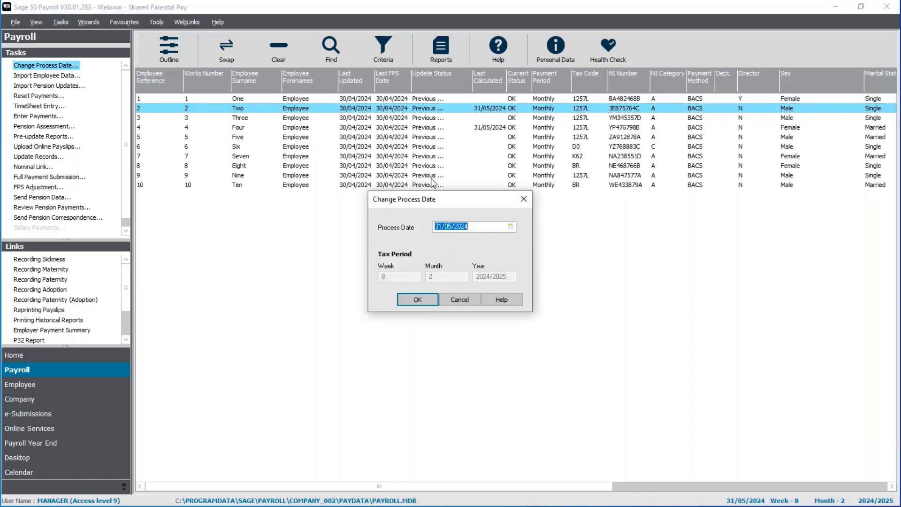
click(418, 300)
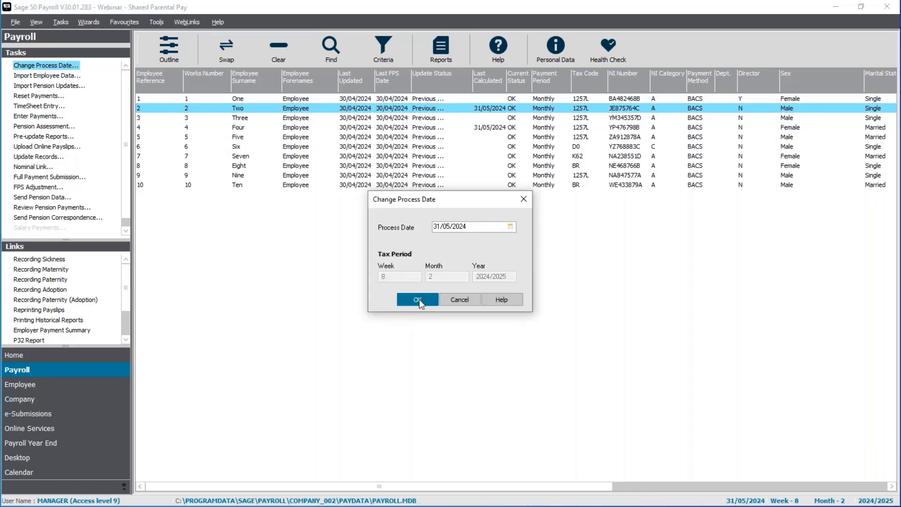
click(38, 117)
click(538, 308)
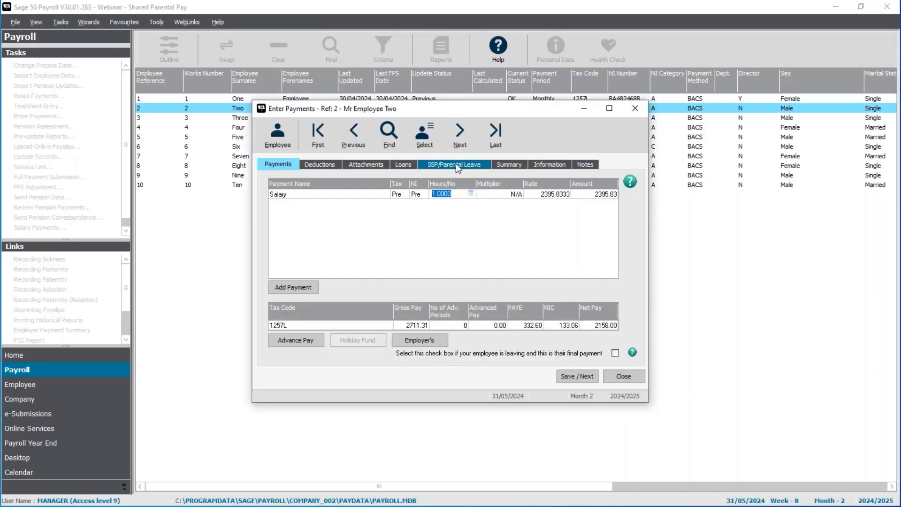
Review employee 2's shared parental leave calendar, pay summary and salary line
click(455, 164)
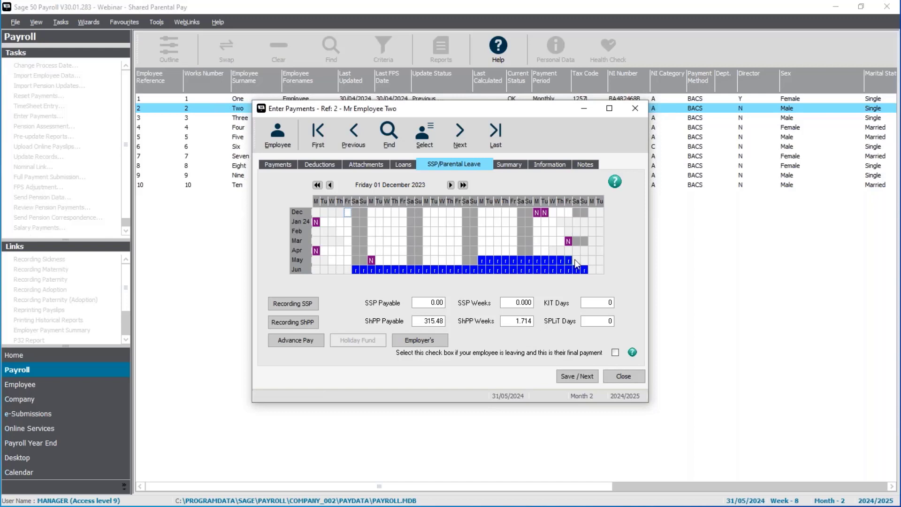
click(514, 165)
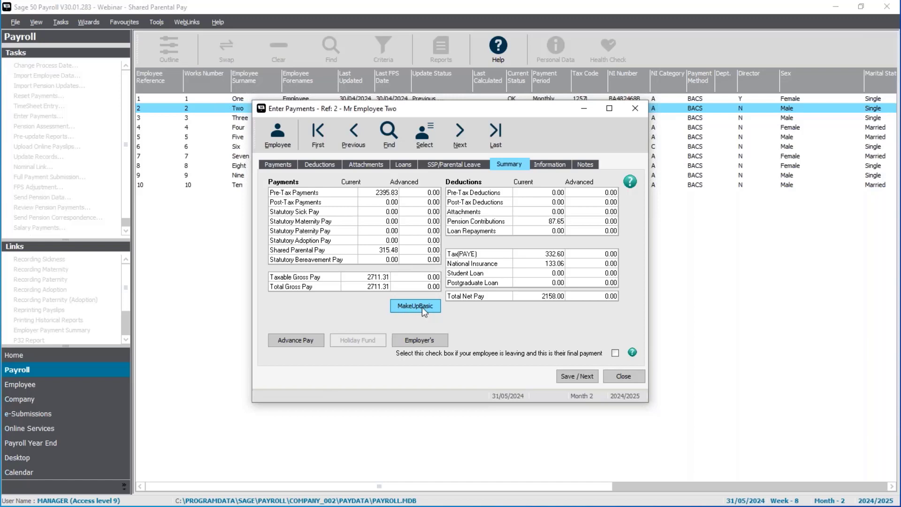
click(270, 167)
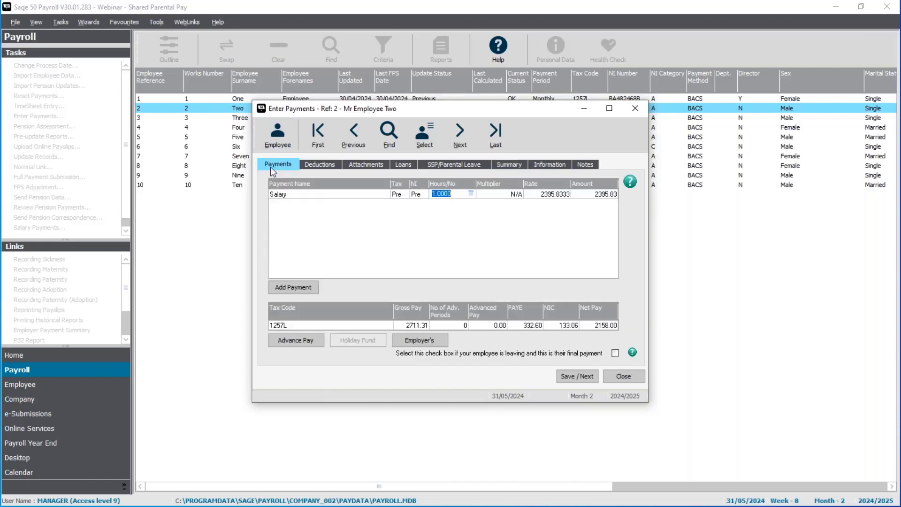
click(566, 193)
click(442, 196)
click(560, 195)
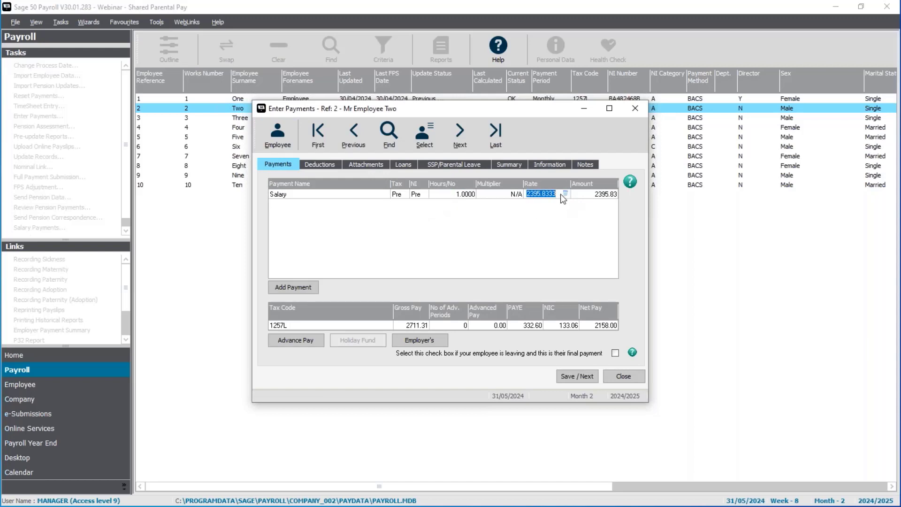
click(518, 168)
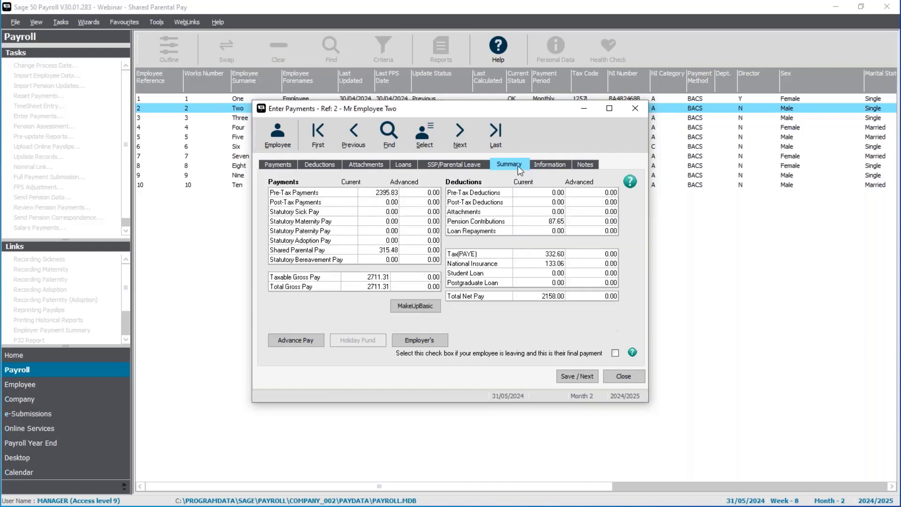
Try making up employee 2's statutory payment to basic pay, and restore the salary's Hours/No to 1.0000
click(427, 305)
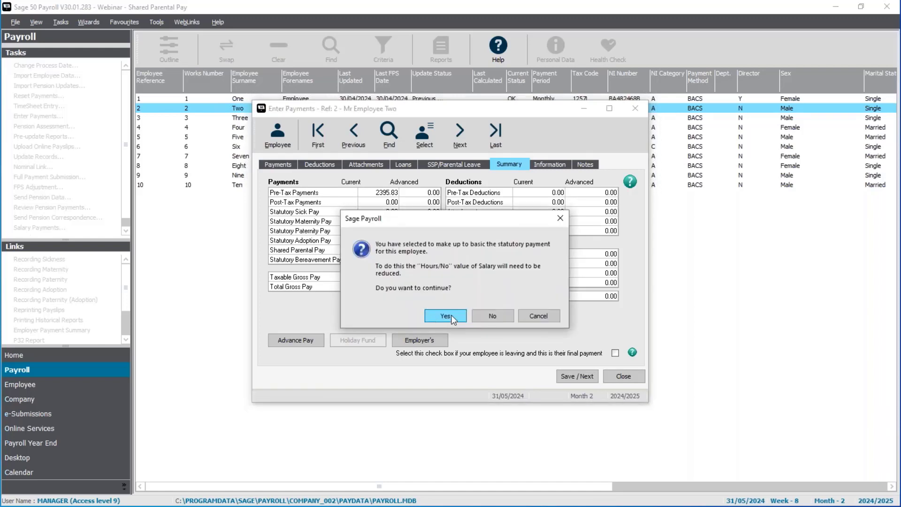
click(446, 316)
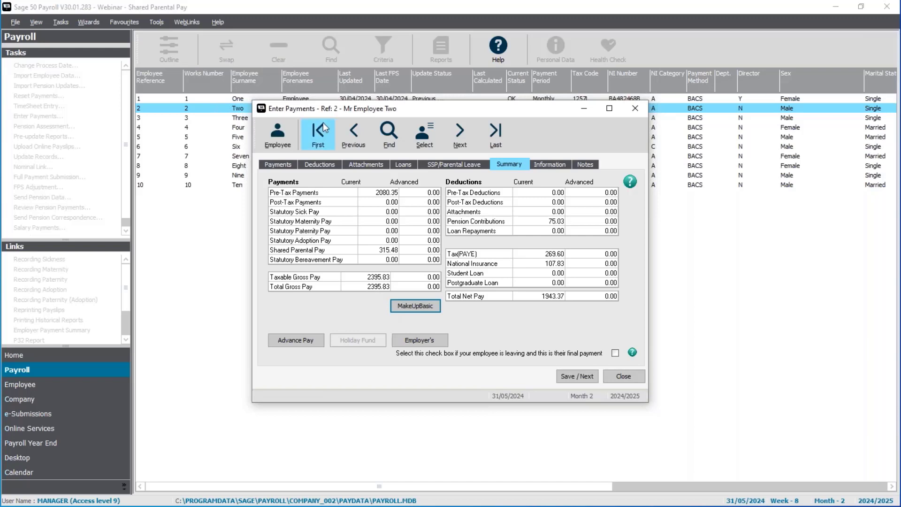
click(287, 166)
key(Tab)
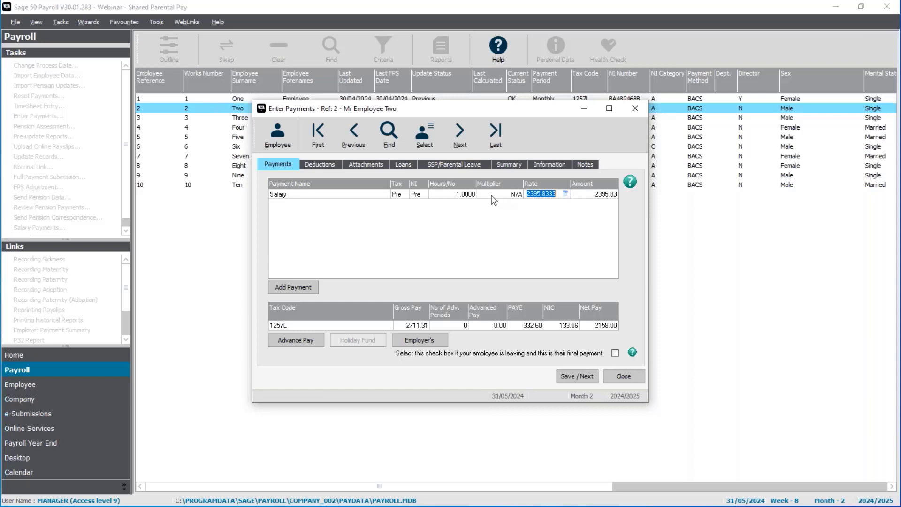
Calculate a part-month proportion for employee 2's salary, setting its Hours/No to 0.5652
click(472, 193)
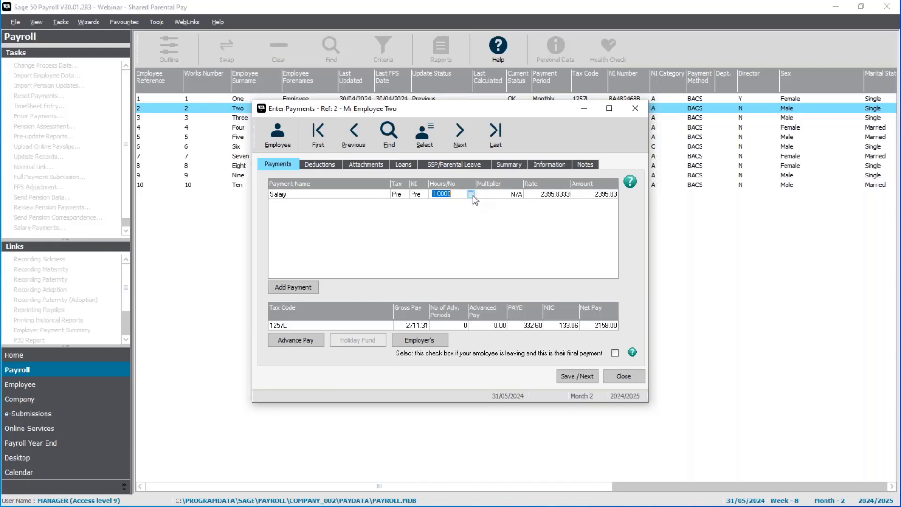
click(472, 194)
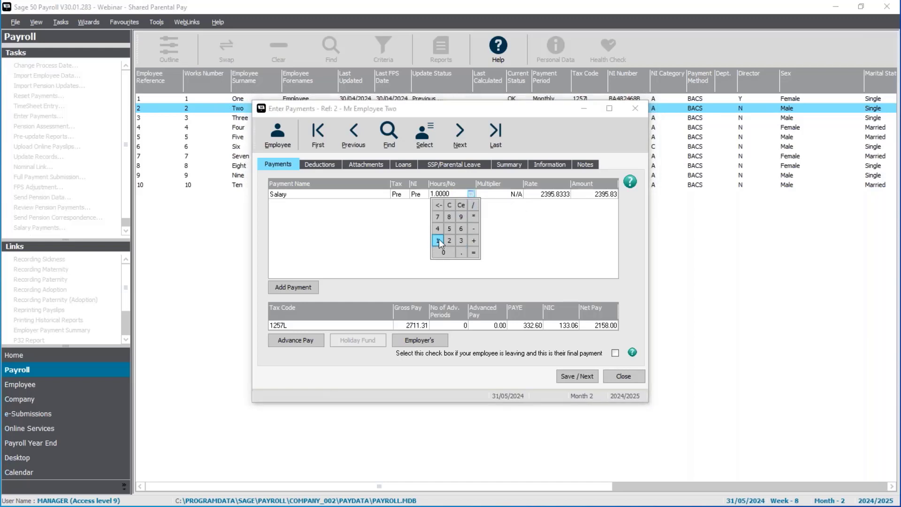
click(438, 239)
click(478, 205)
click(449, 239)
click(460, 240)
click(479, 261)
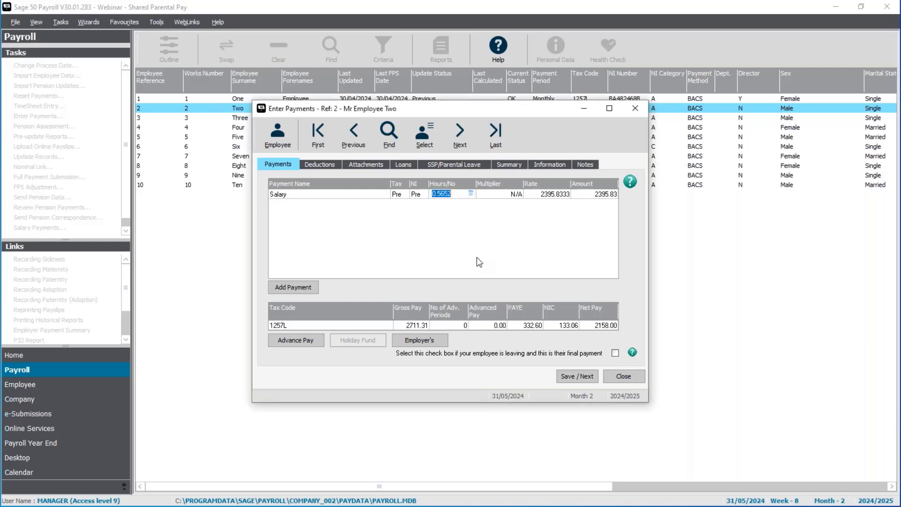
key(Tab)
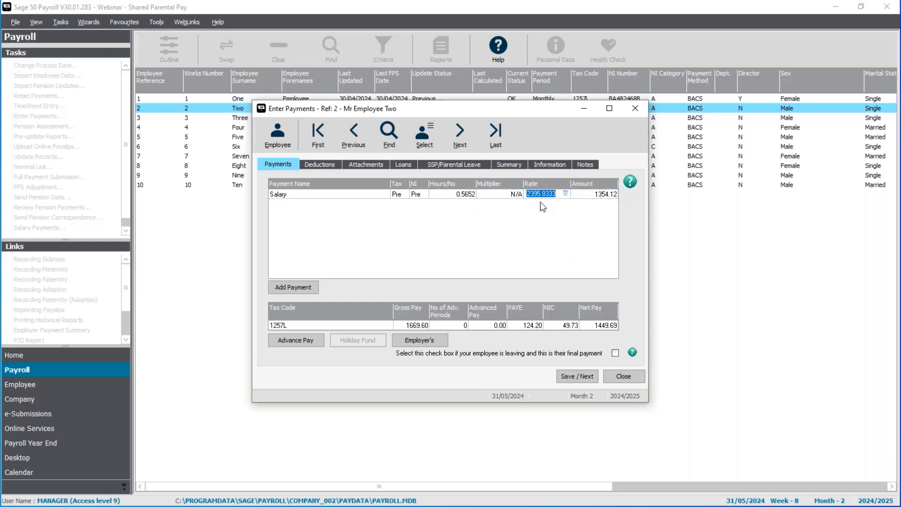
Check employee 2's pay summary, save the payment and close payment entry
click(515, 166)
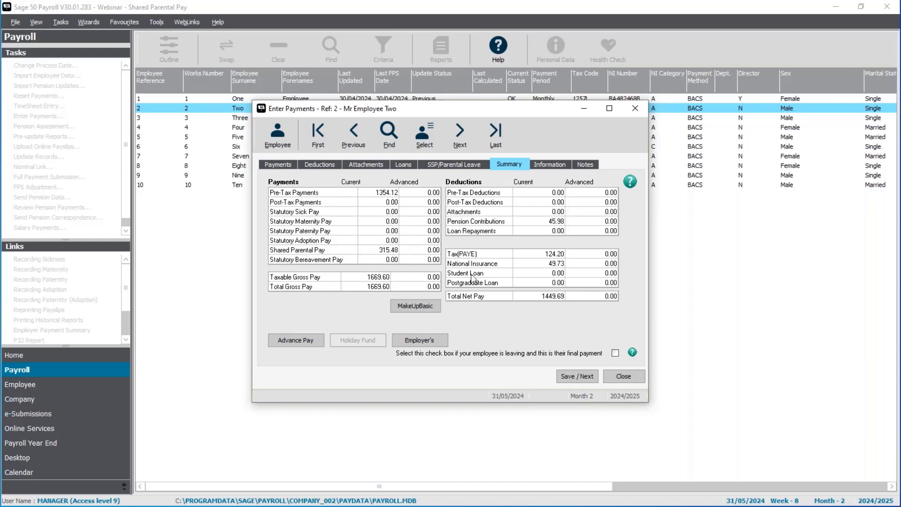
click(593, 381)
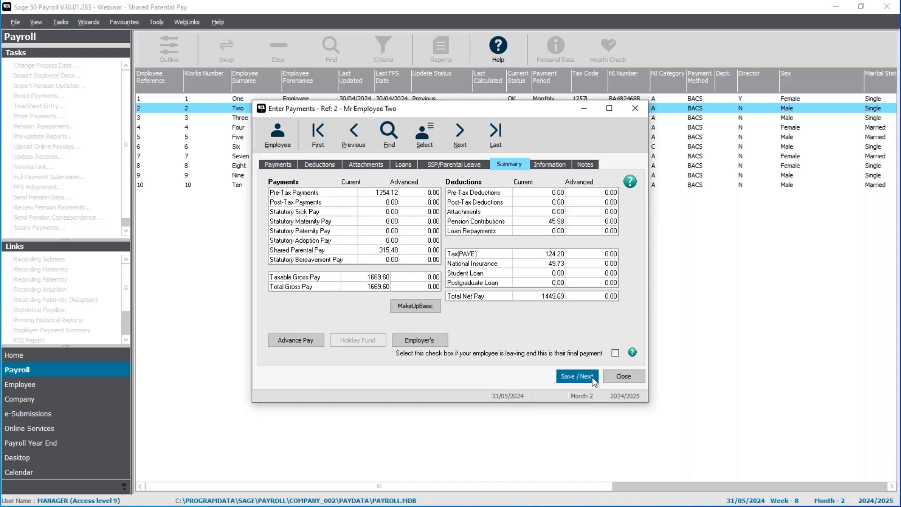
click(622, 377)
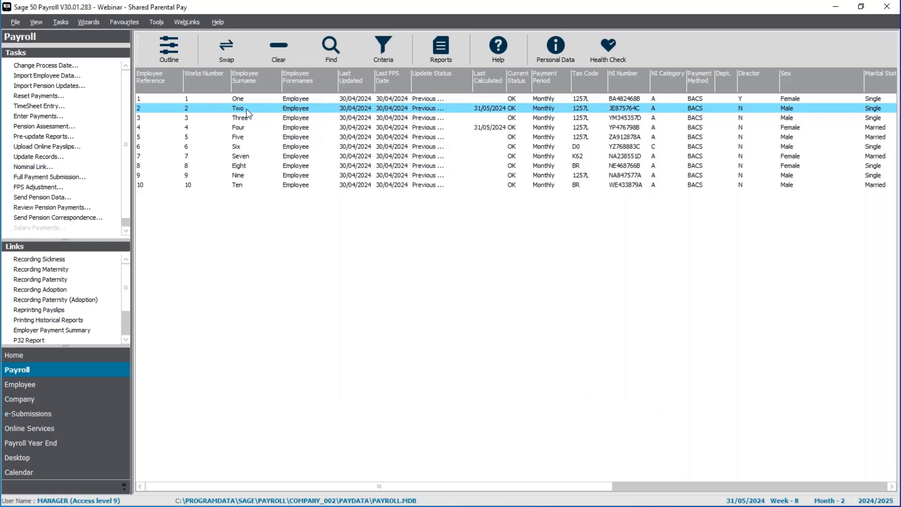
Open payment entry for employee 4 without checking for legislation updates, and review the pay summary, parental leave calendar and salary line
click(155, 128)
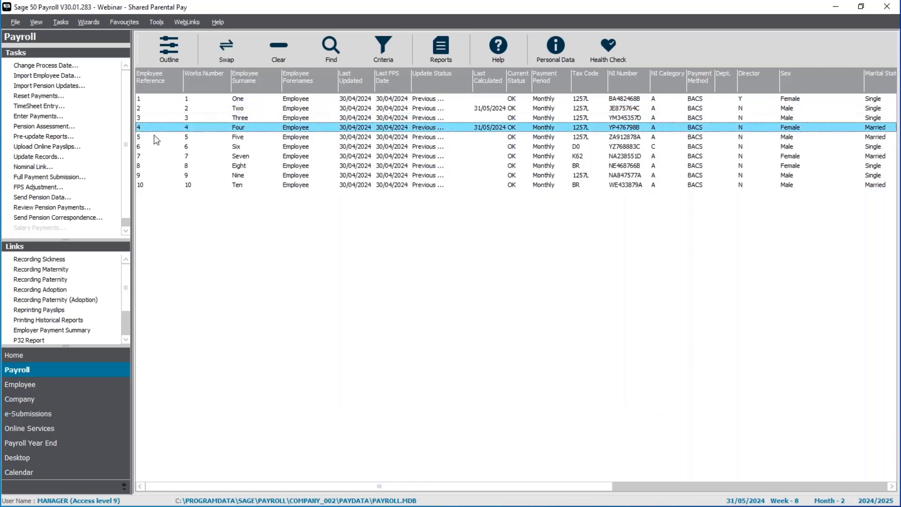
click(40, 116)
click(553, 312)
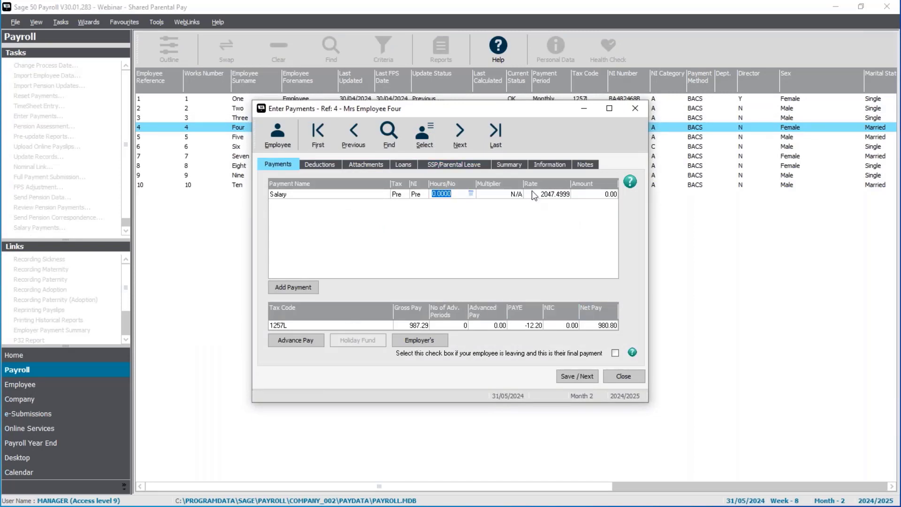
click(518, 165)
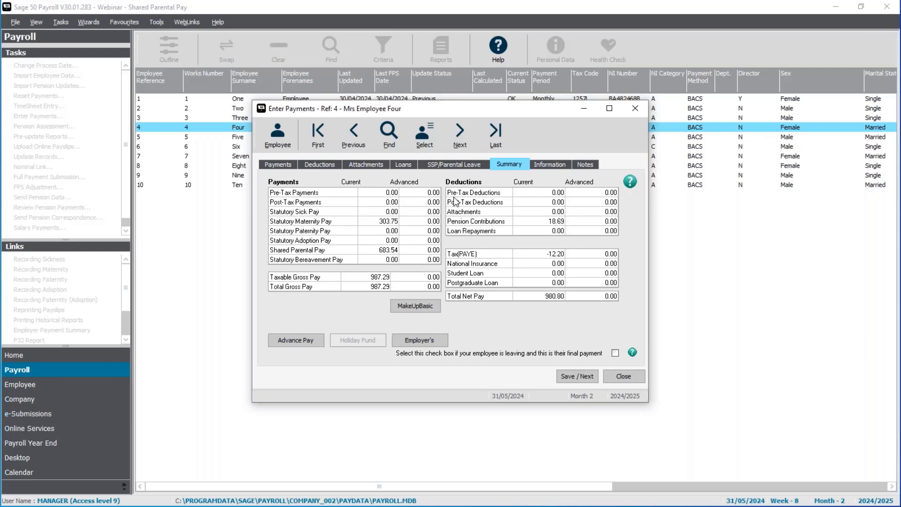
click(464, 164)
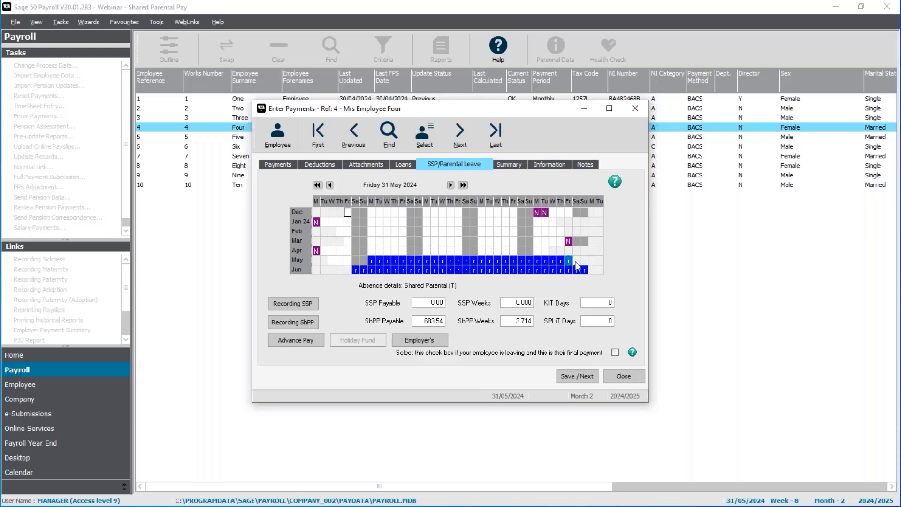
click(283, 165)
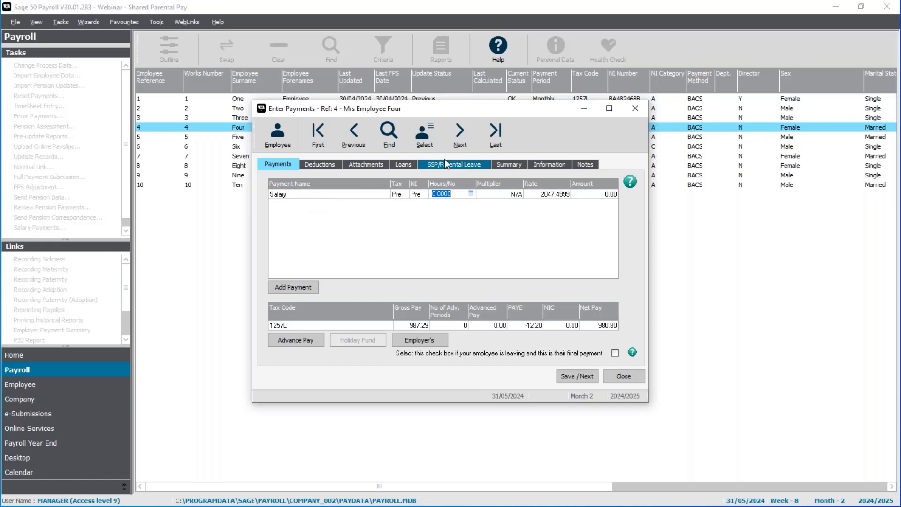
click(507, 167)
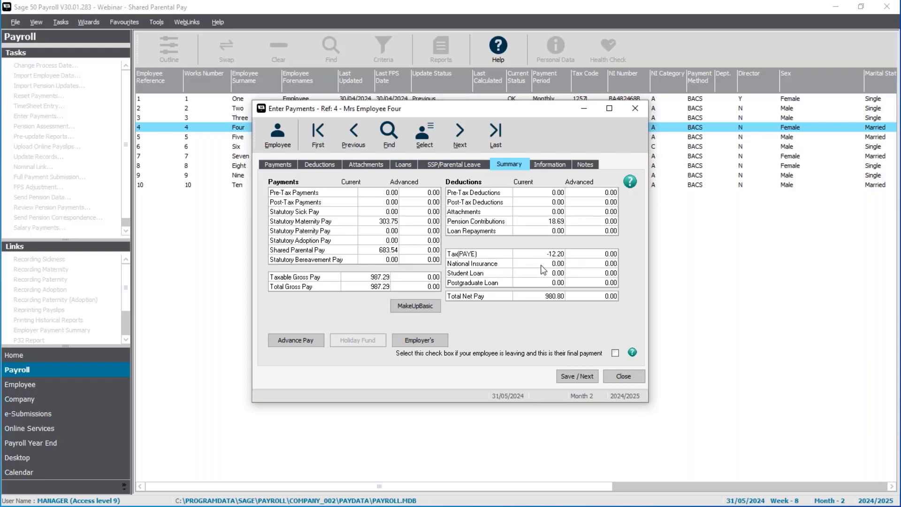
Save employee 4's payment, acknowledge the payroll notices and close payment entry
click(575, 377)
click(546, 304)
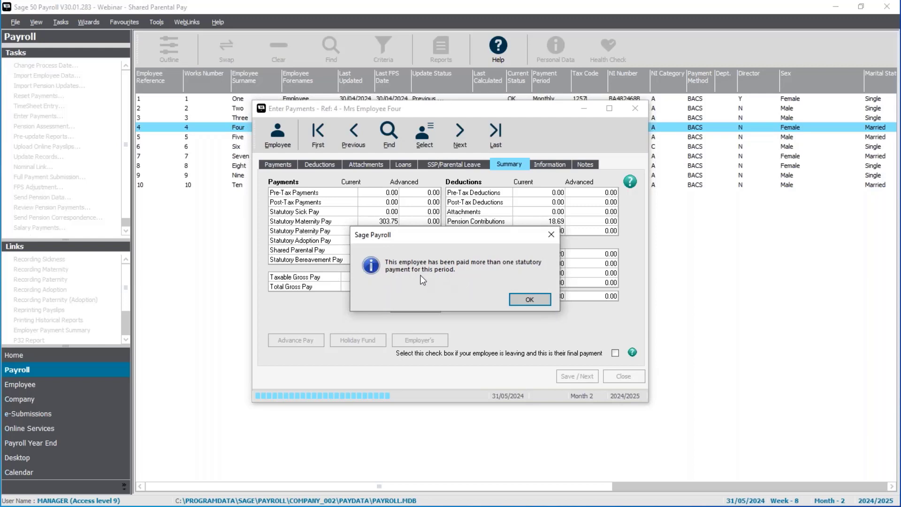
click(539, 303)
click(627, 376)
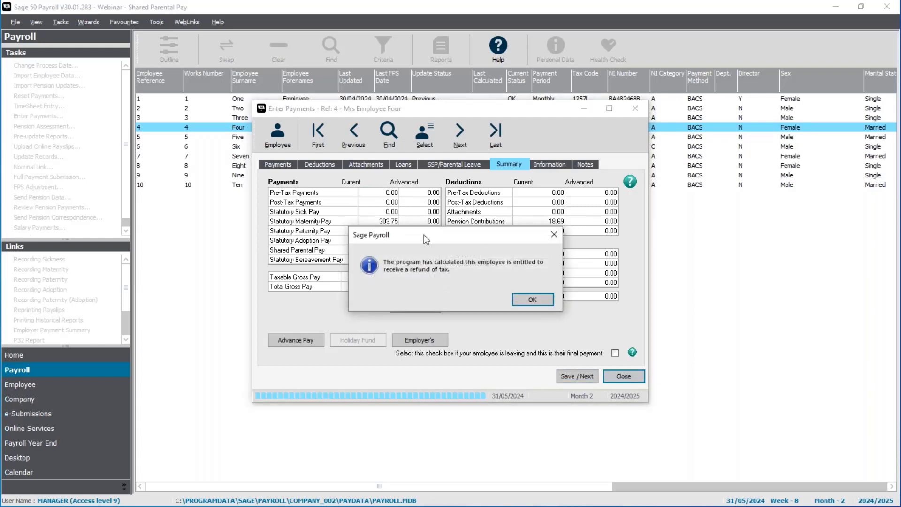
click(523, 302)
click(531, 300)
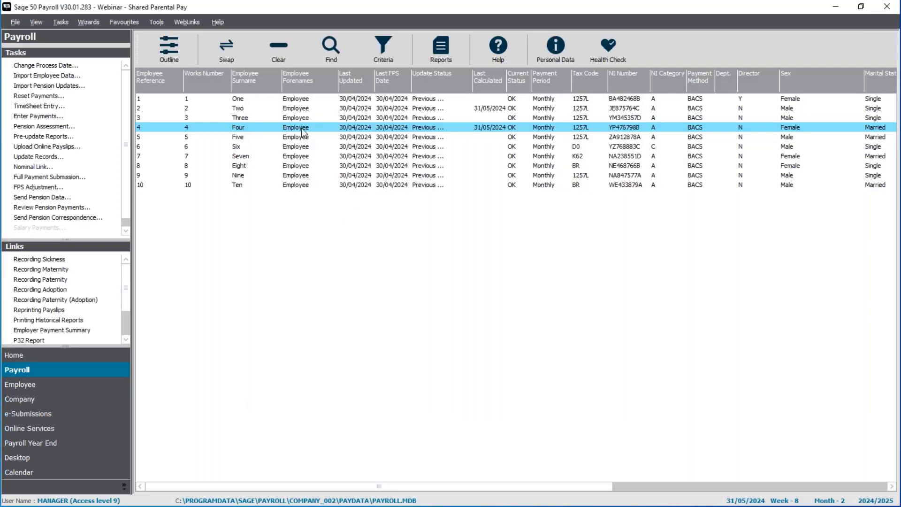
Add employee 2 to the selection alongside employee 4, and view employee 2's saved payment before closing payment entry
click(295, 109)
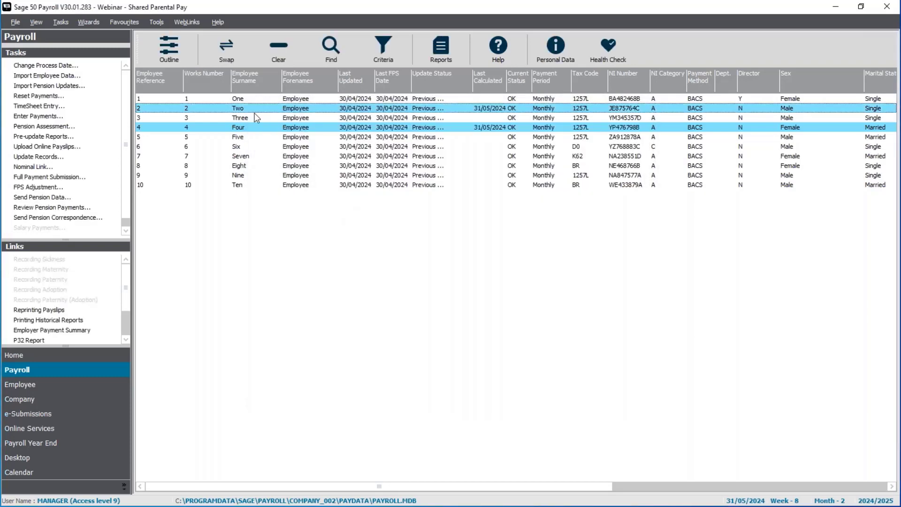
click(33, 116)
click(538, 308)
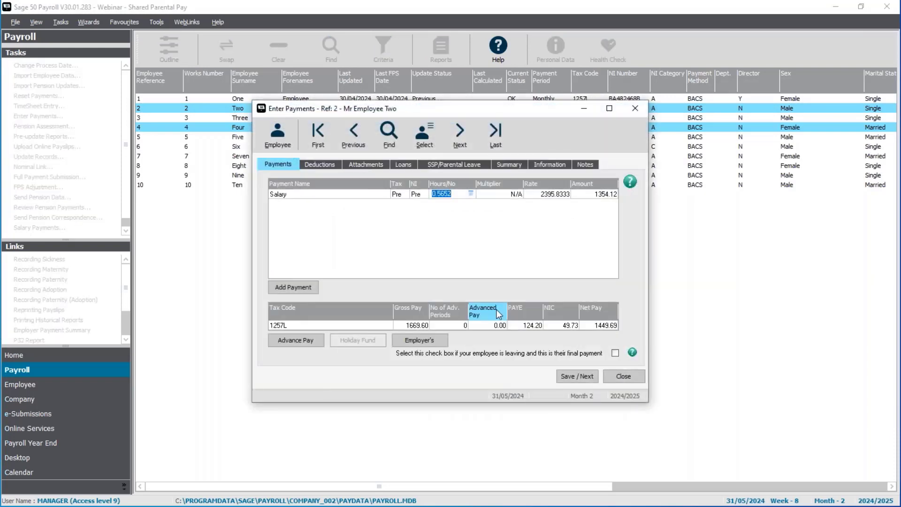
click(629, 375)
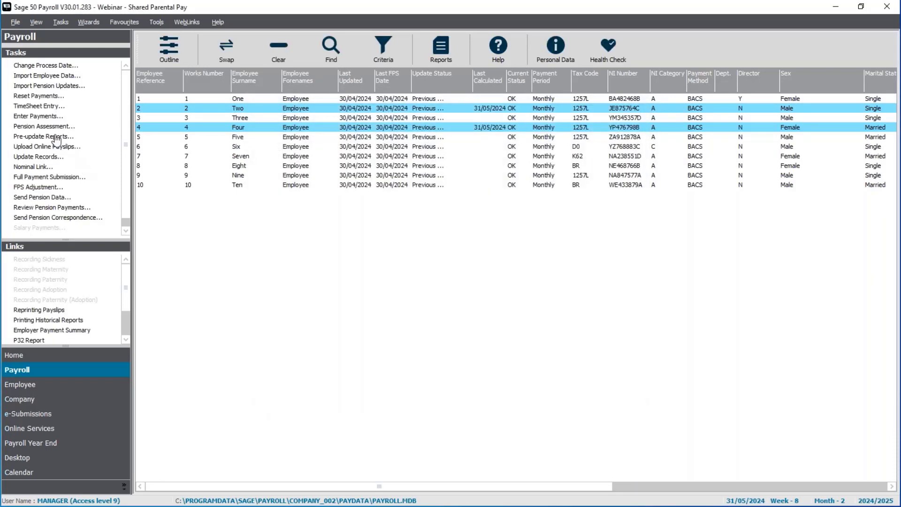
Preview the Laser (2 per A4 sheet) payslip from the pre-update reports
click(53, 136)
mouse_move(444, 182)
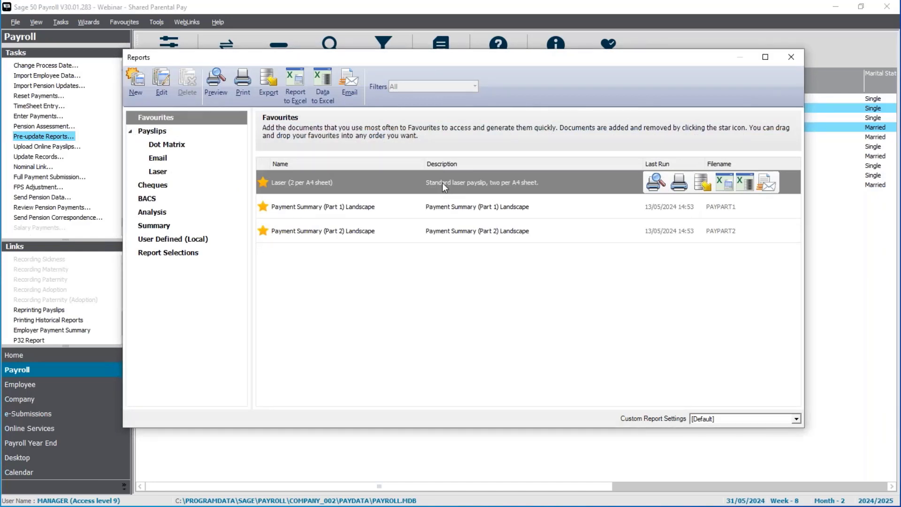
double_click(441, 182)
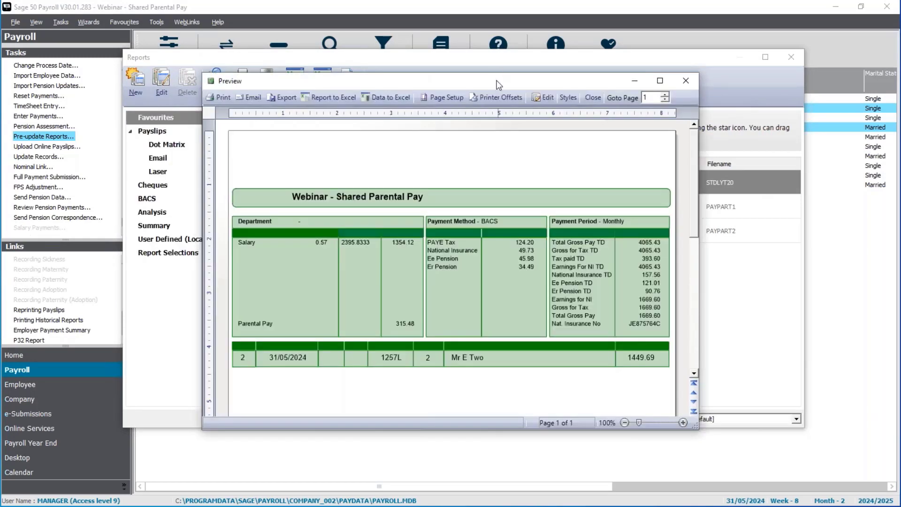
Enlarge the payslip preview, review the payslips of employees 2 and 4, and close the preview
double_click(497, 81)
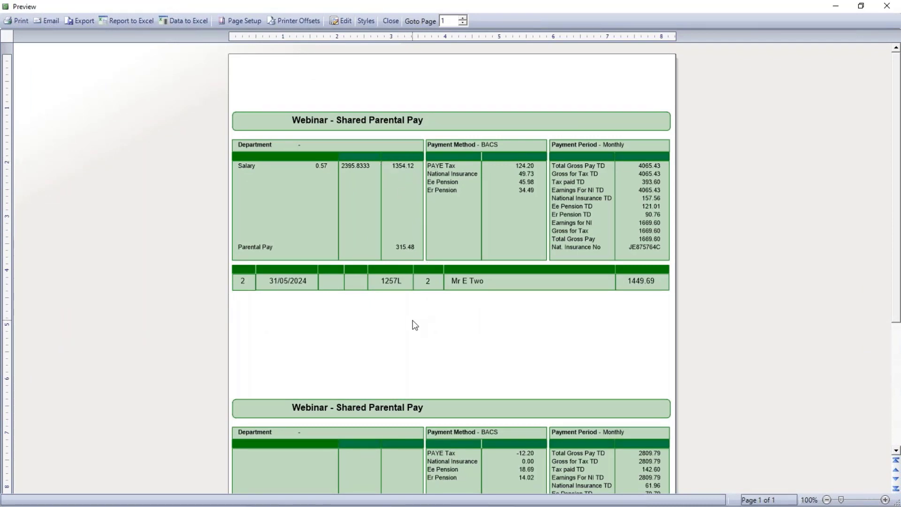
scroll(415, 325, down, 3)
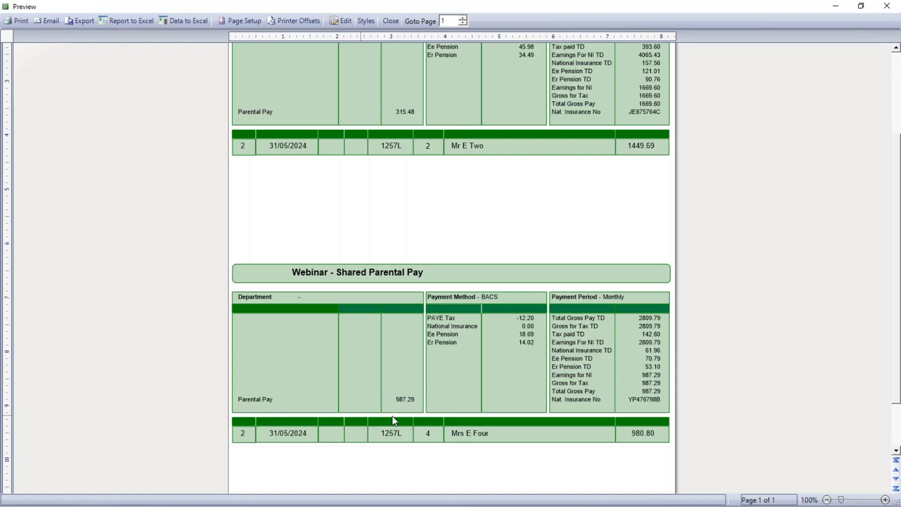
scroll(520, 422, down, 2)
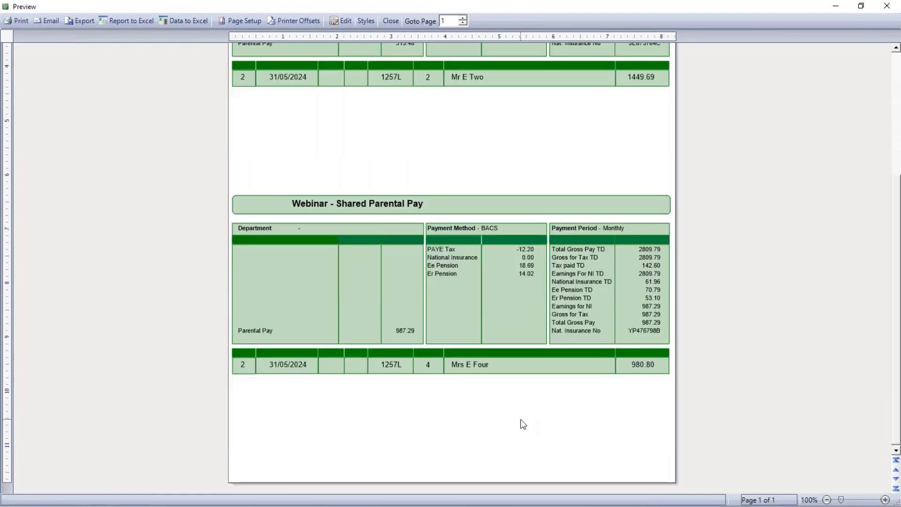
click(392, 21)
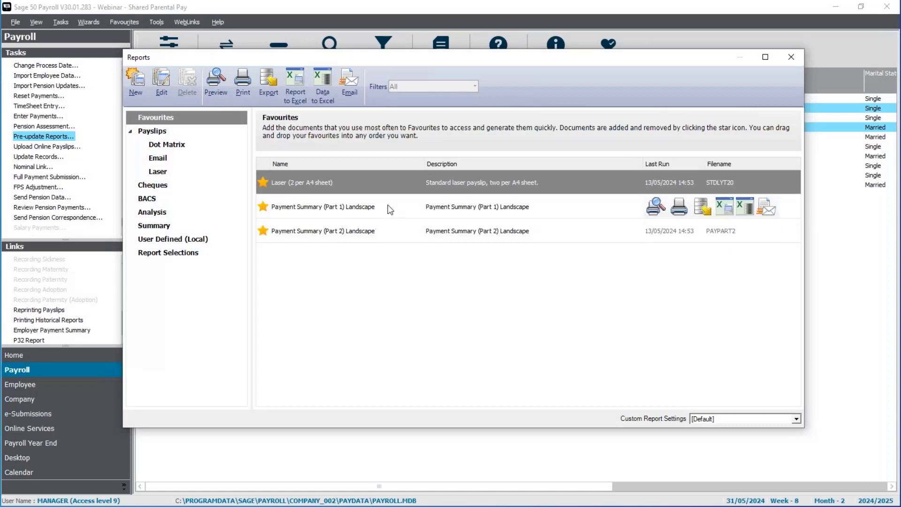
Preview the Payment Summary (Part 1) Landscape report for both employees, and close the preview and the reports window
double_click(388, 206)
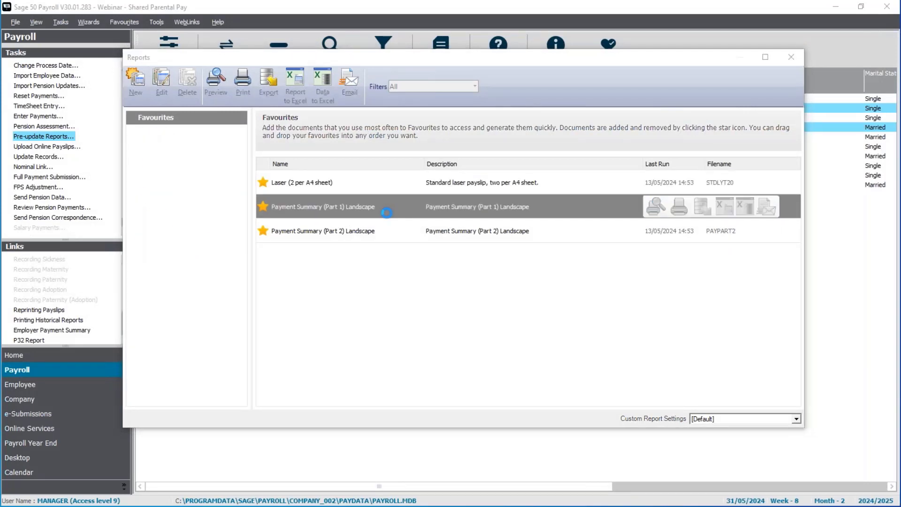
click(549, 288)
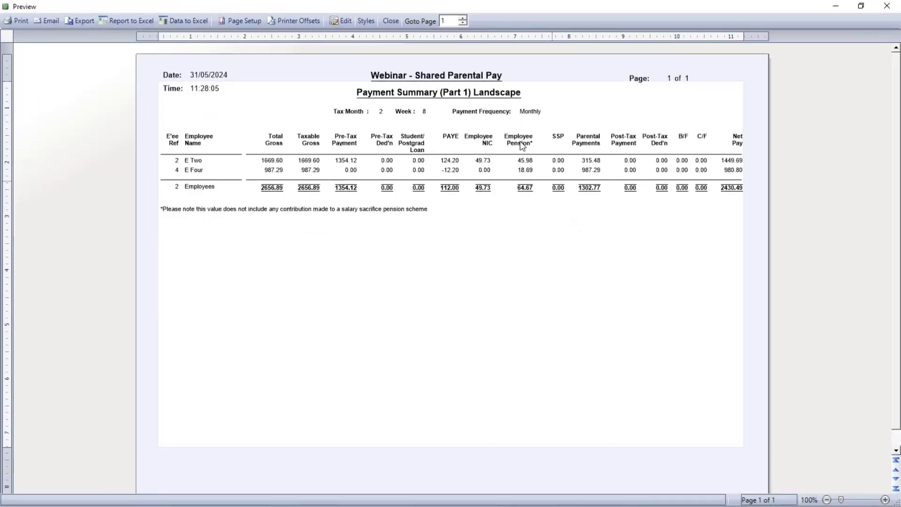
click(391, 21)
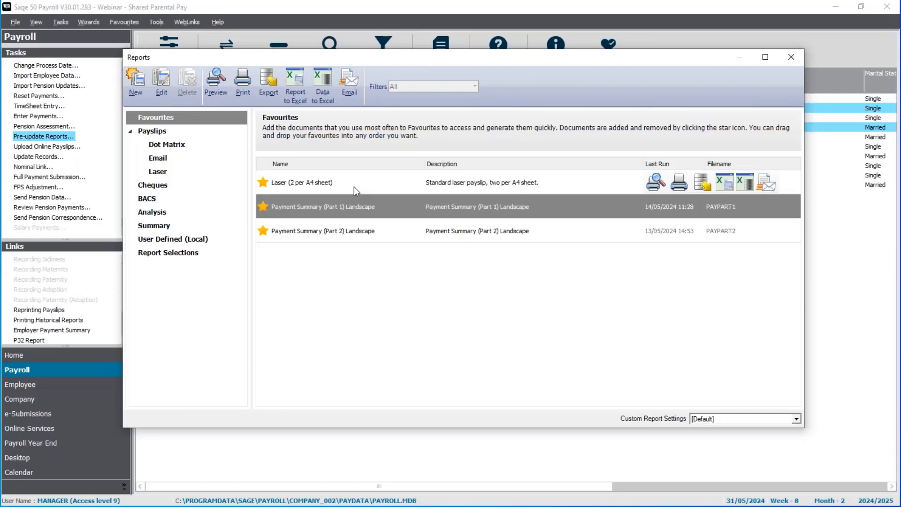
click(790, 57)
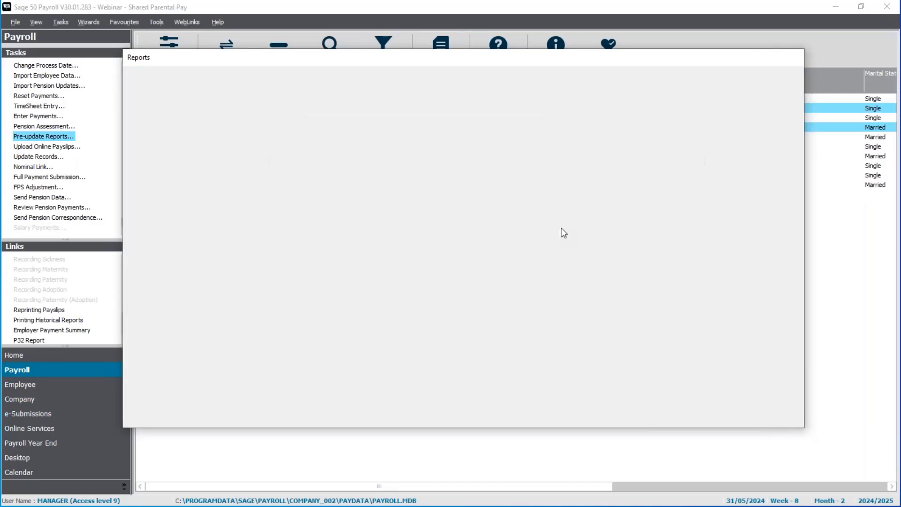